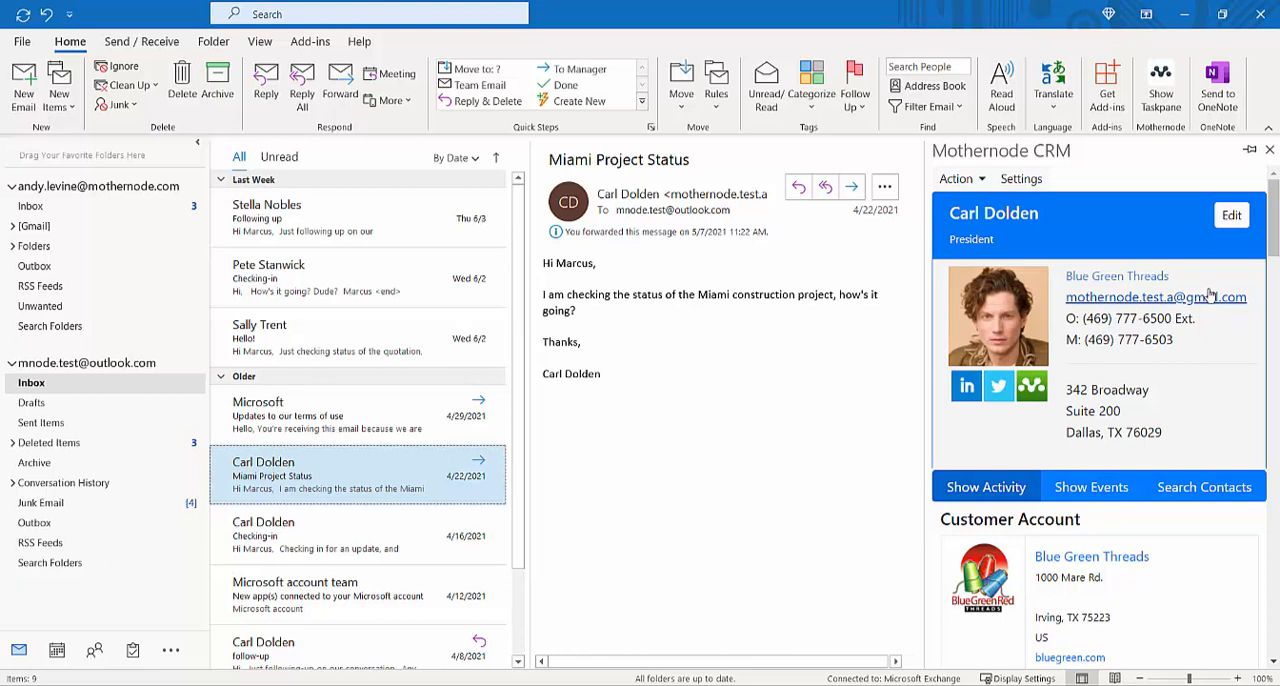
Step: Close and reopen the Mothernode CRM taskpane beside the Miami Project Status email, and pin it
click(1270, 151)
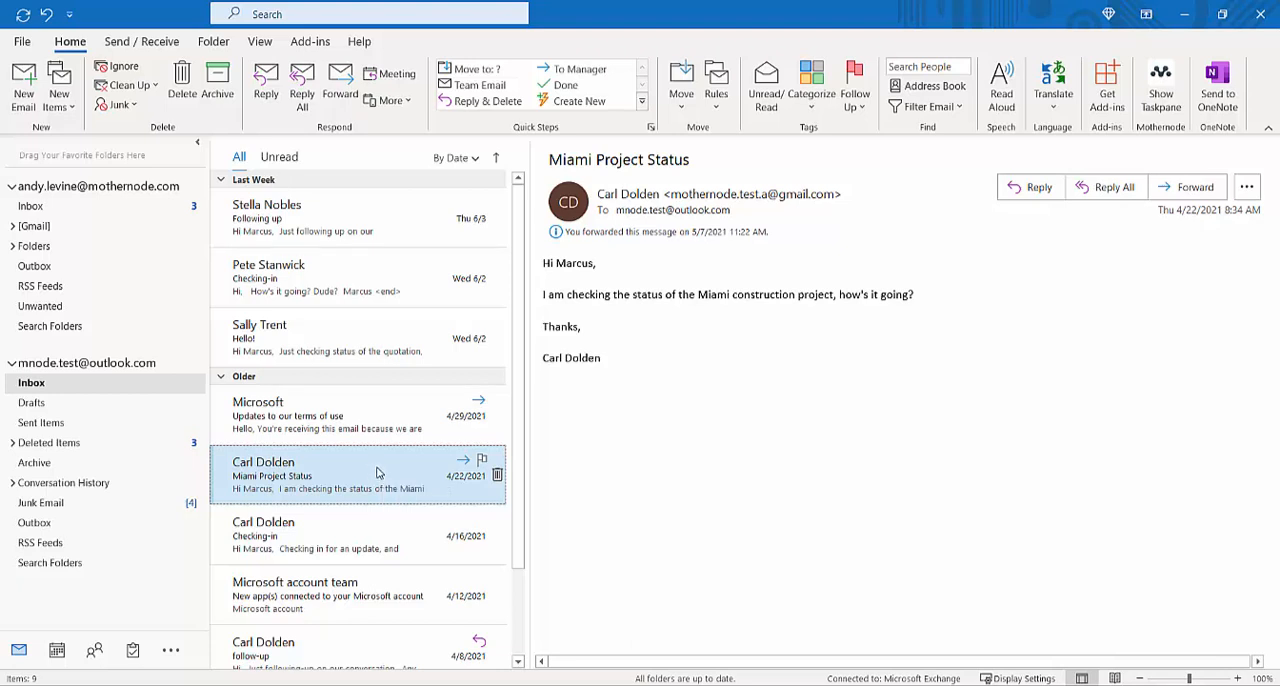
click(1161, 88)
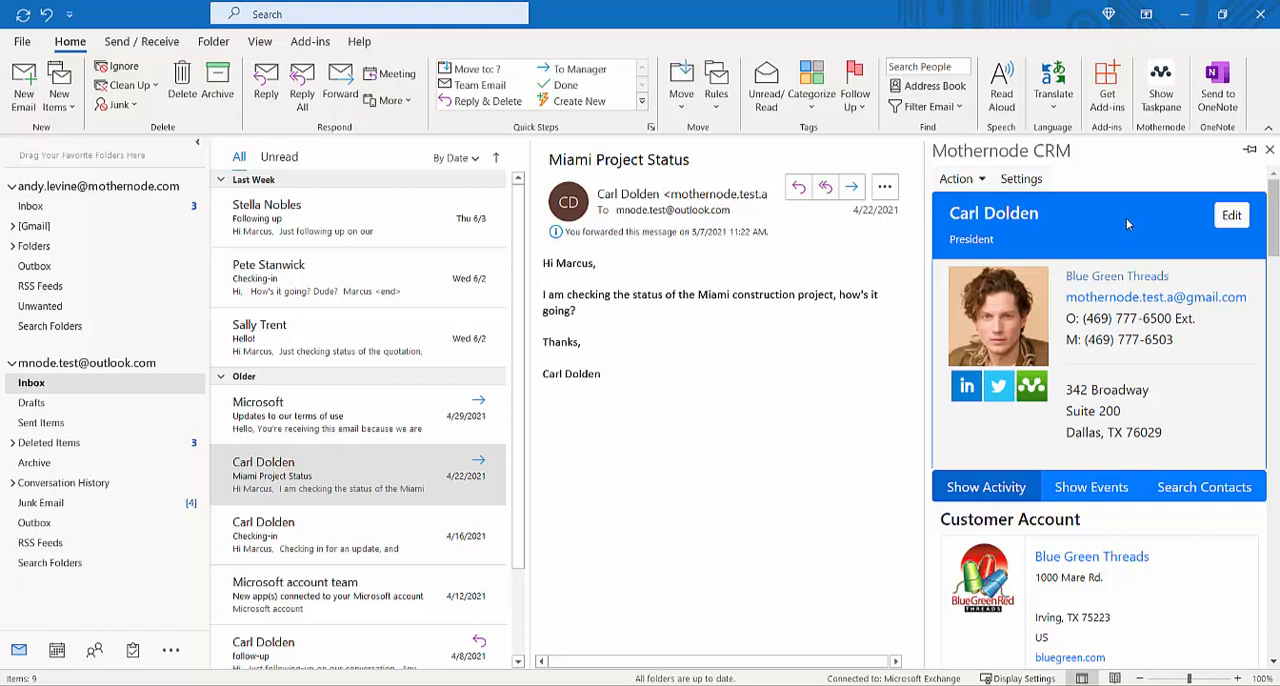
click(1249, 153)
Step: View the CRM details for the senders of the Updates to our terms of use, Hello! and Checking-in emails
click(295, 410)
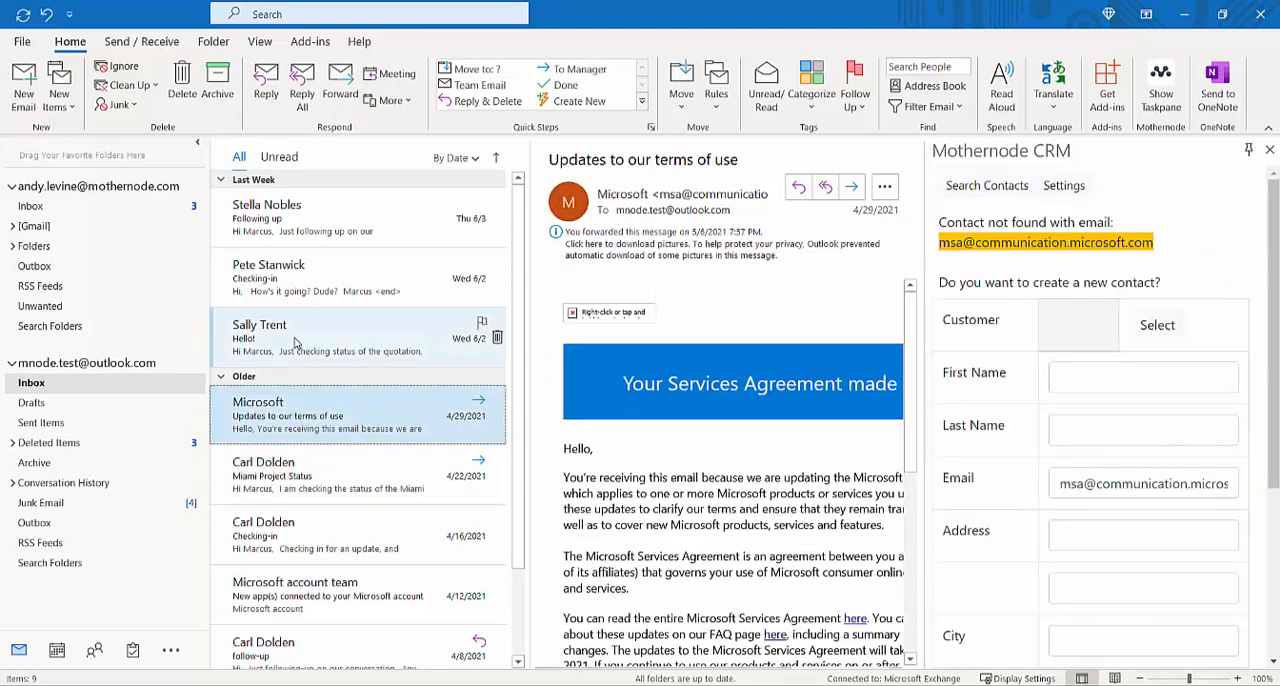
click(295, 343)
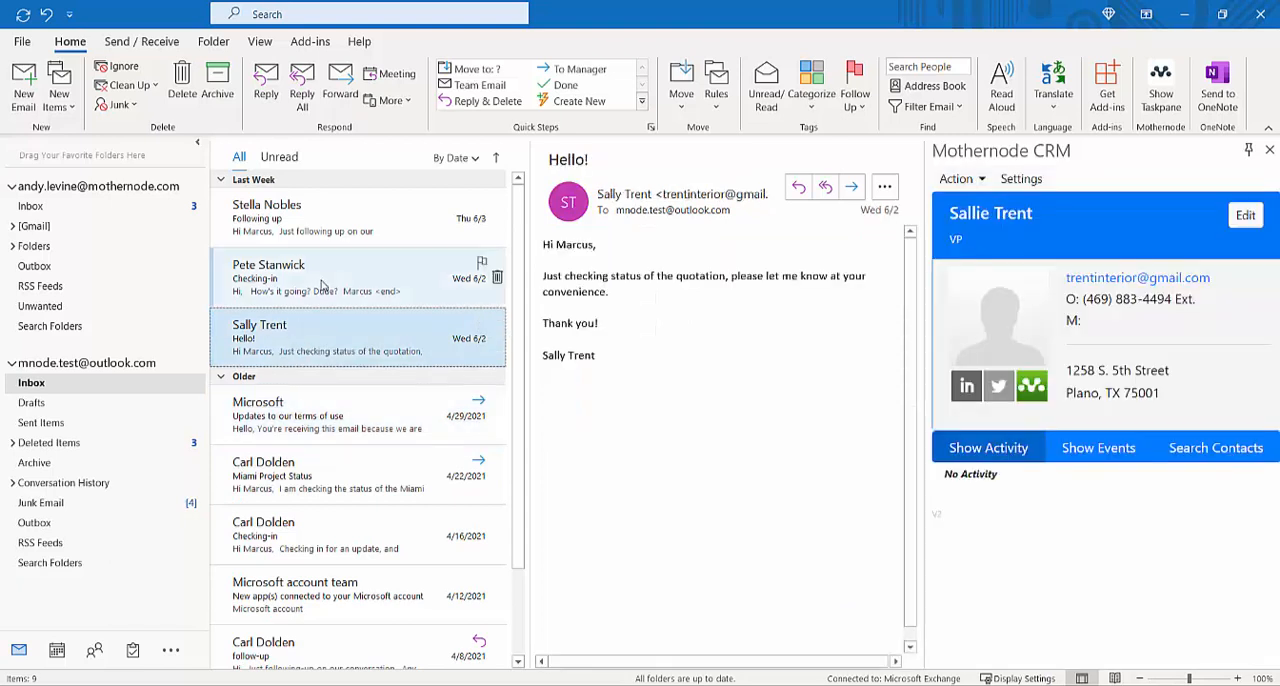
click(322, 286)
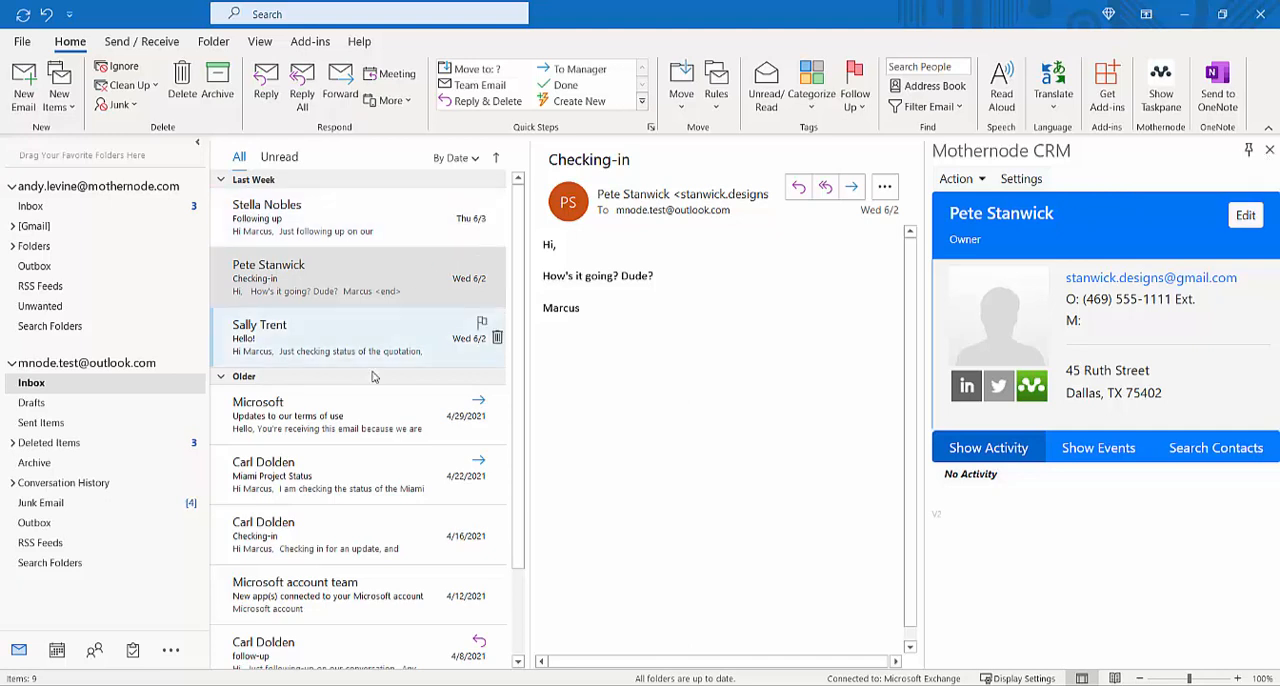
Step: Return to the Microsoft terms of use email and open the customer selection for creating its sender as a contact
click(340, 415)
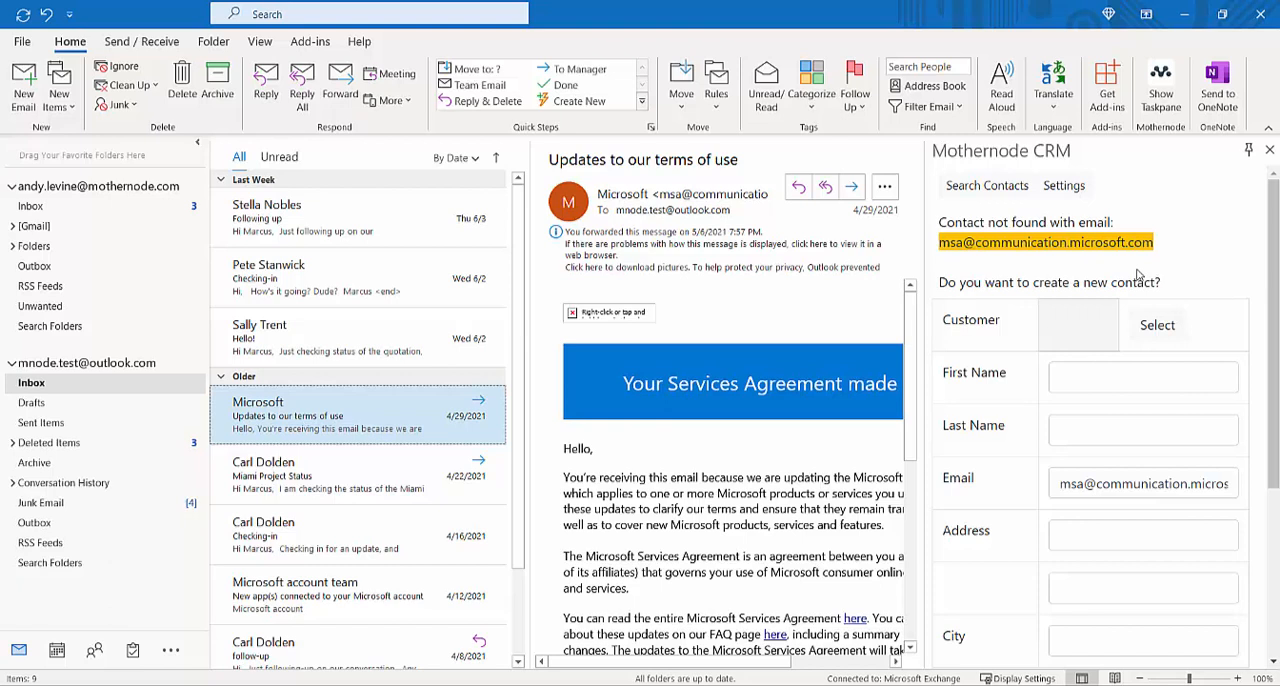
drag(1274, 243, 1272, 187)
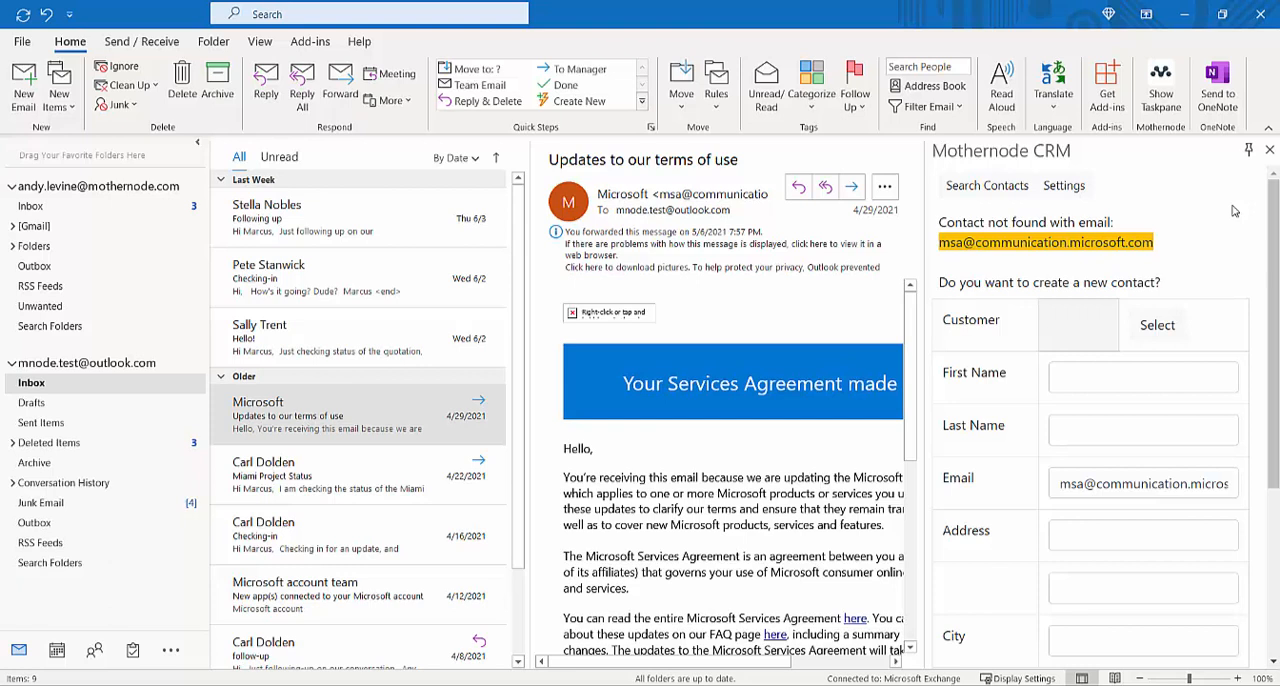
click(1148, 336)
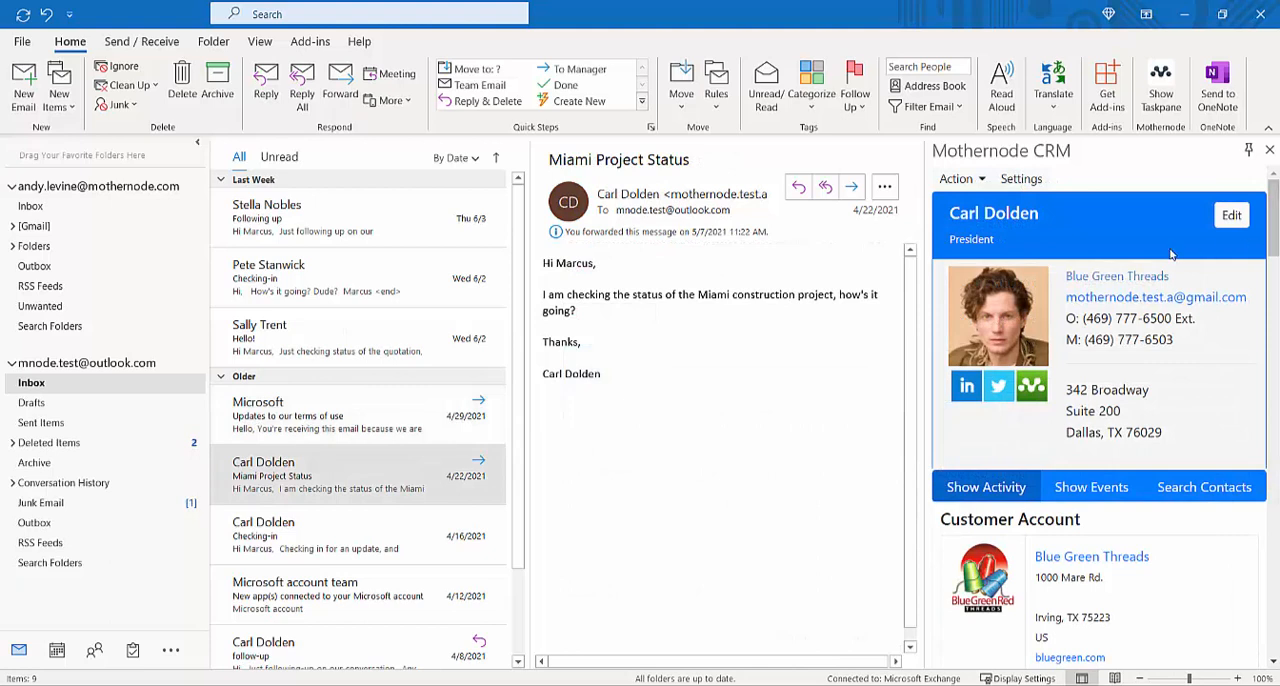
Step: Open the new contact form from the Miami Project Status sender's record, and open that sender's contact details for editing
click(982, 184)
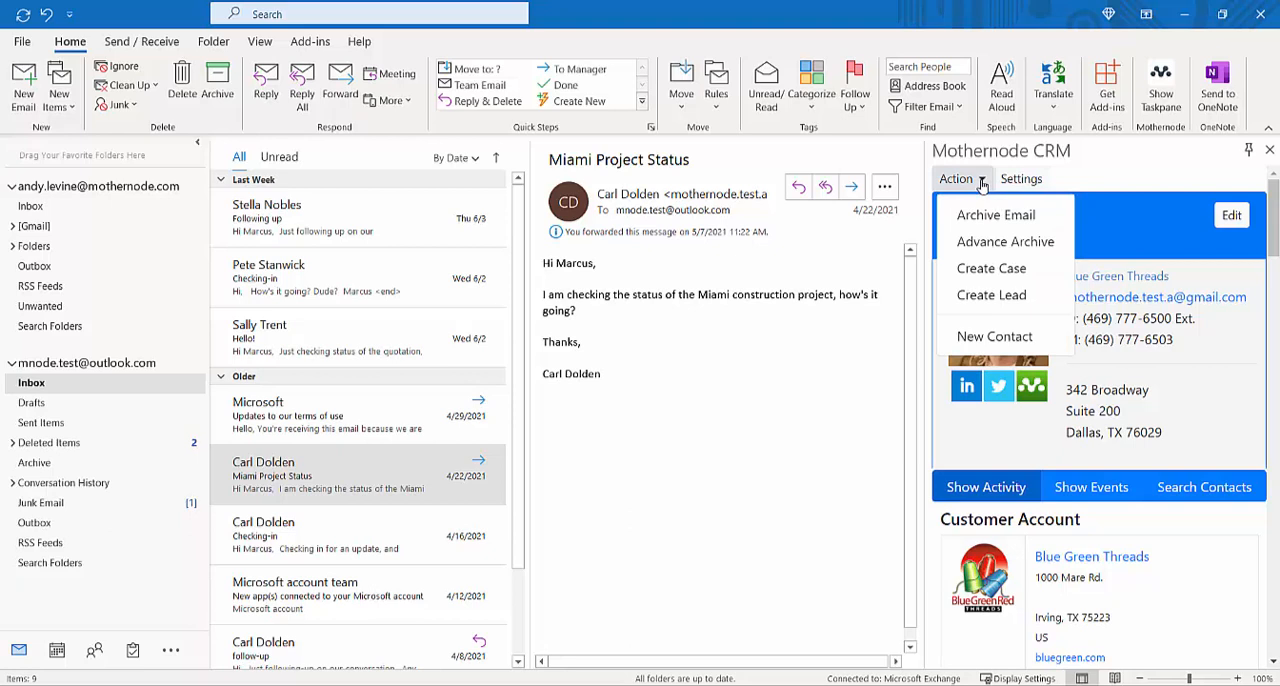
click(994, 338)
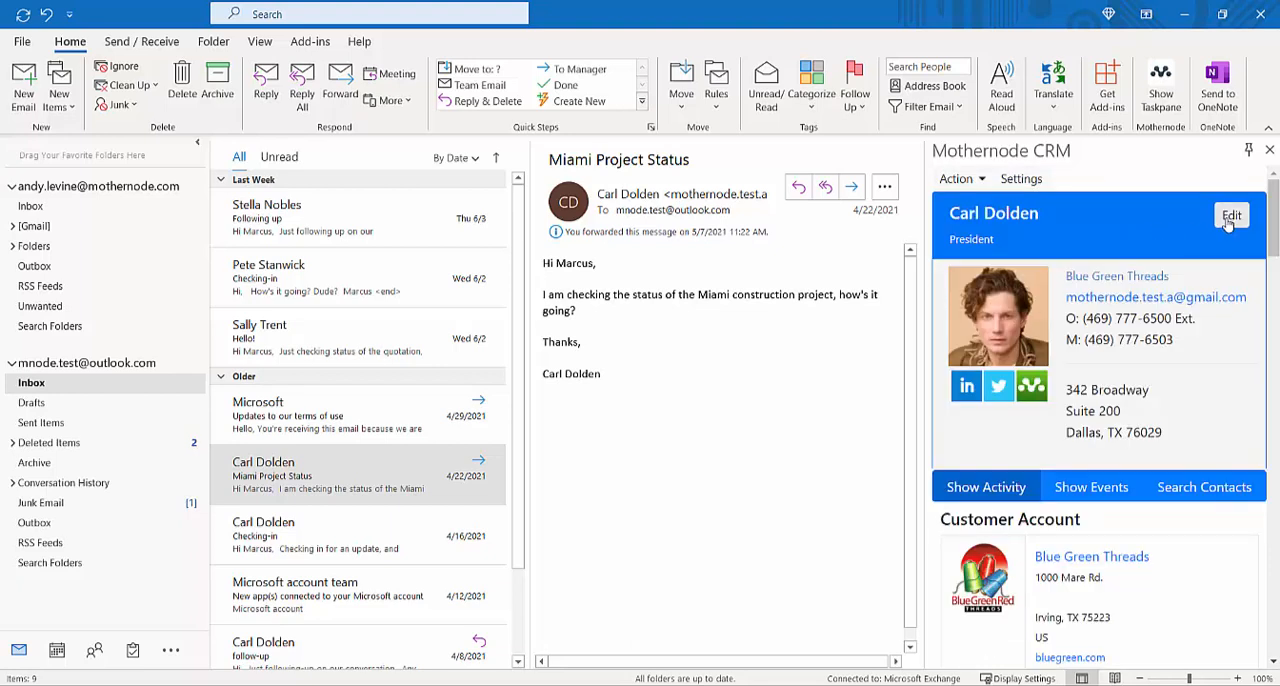
click(1224, 219)
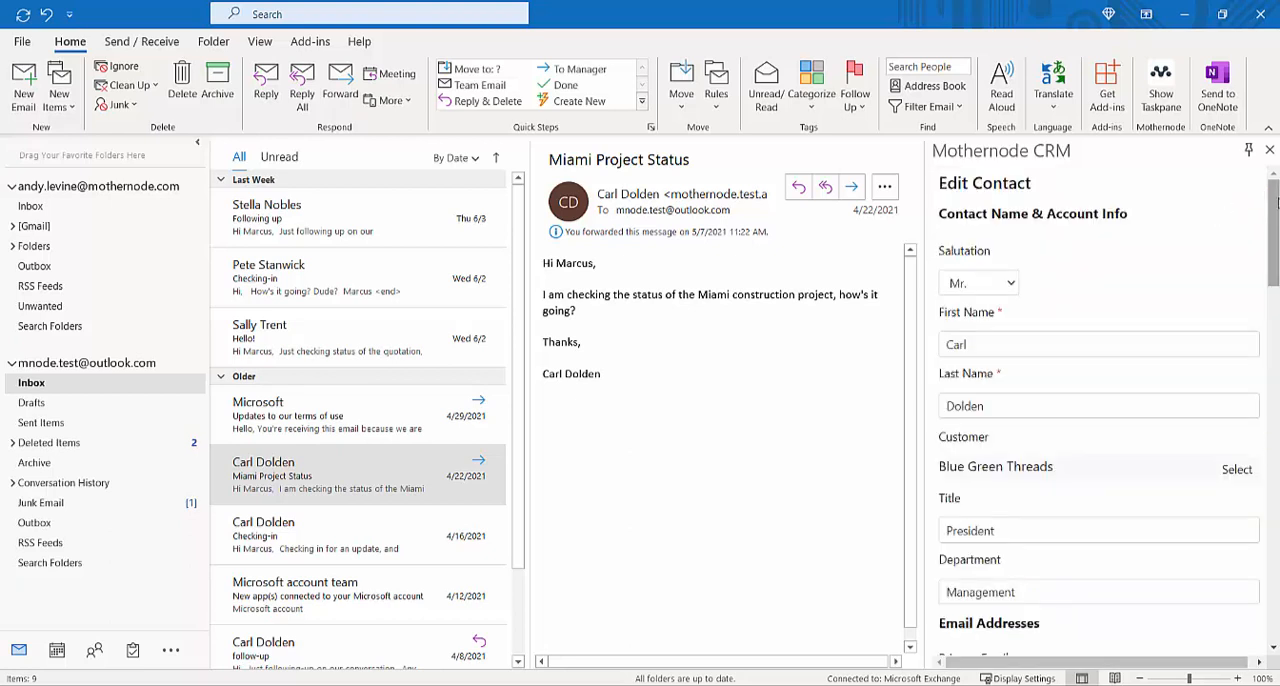
mouse_move(1275, 203)
mouse_down()
mouse_move(1275, 232)
mouse_move(1275, 201)
mouse_up()
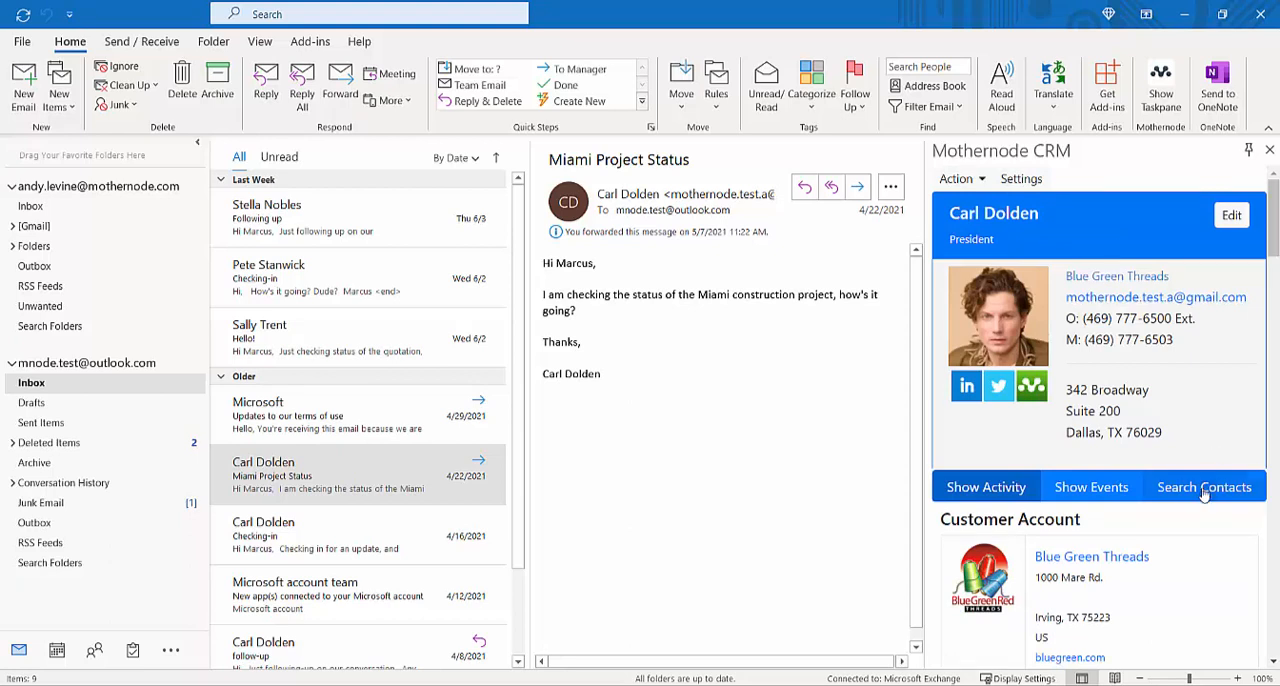
Step: Search the CRM contacts by first name and open the record of the VP Facilities contact
click(1204, 490)
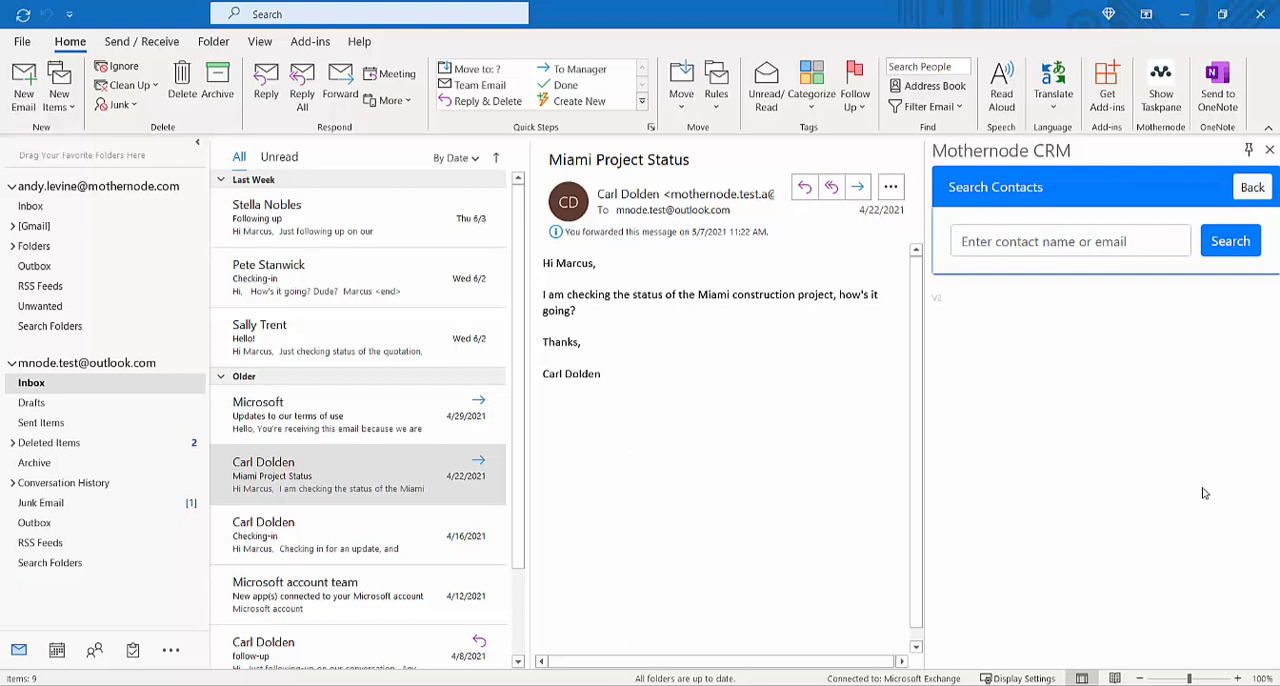
click(999, 240)
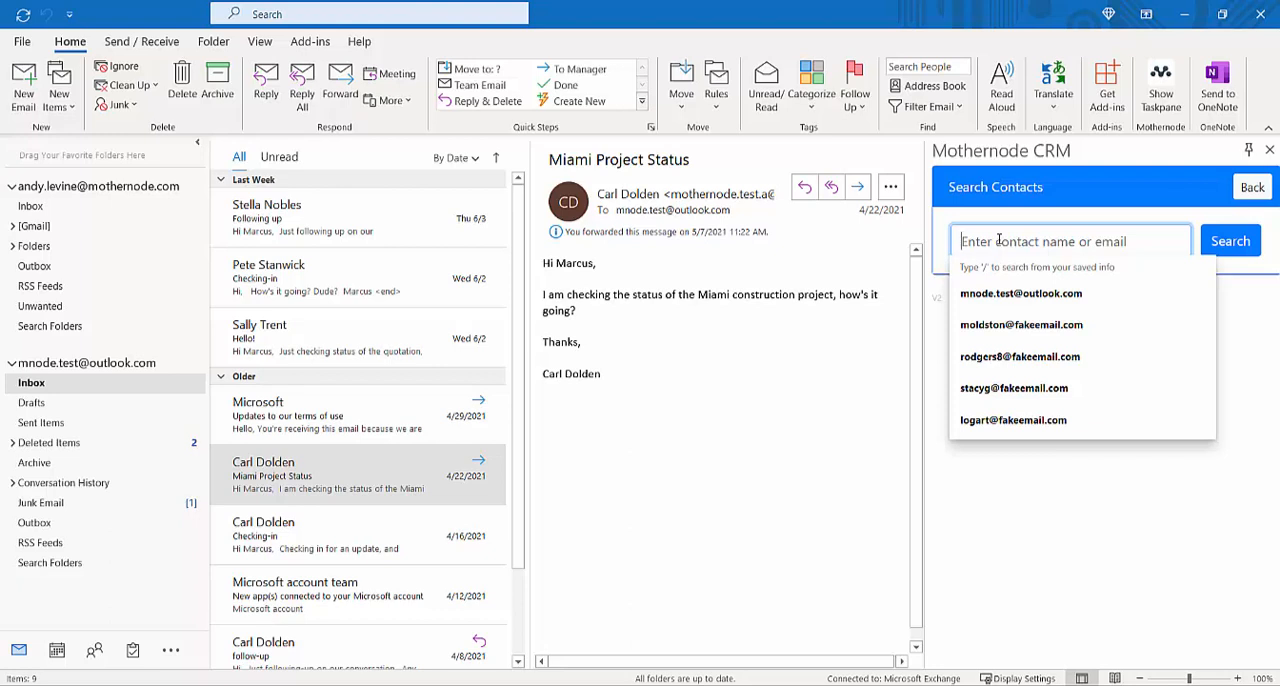
text(carol)
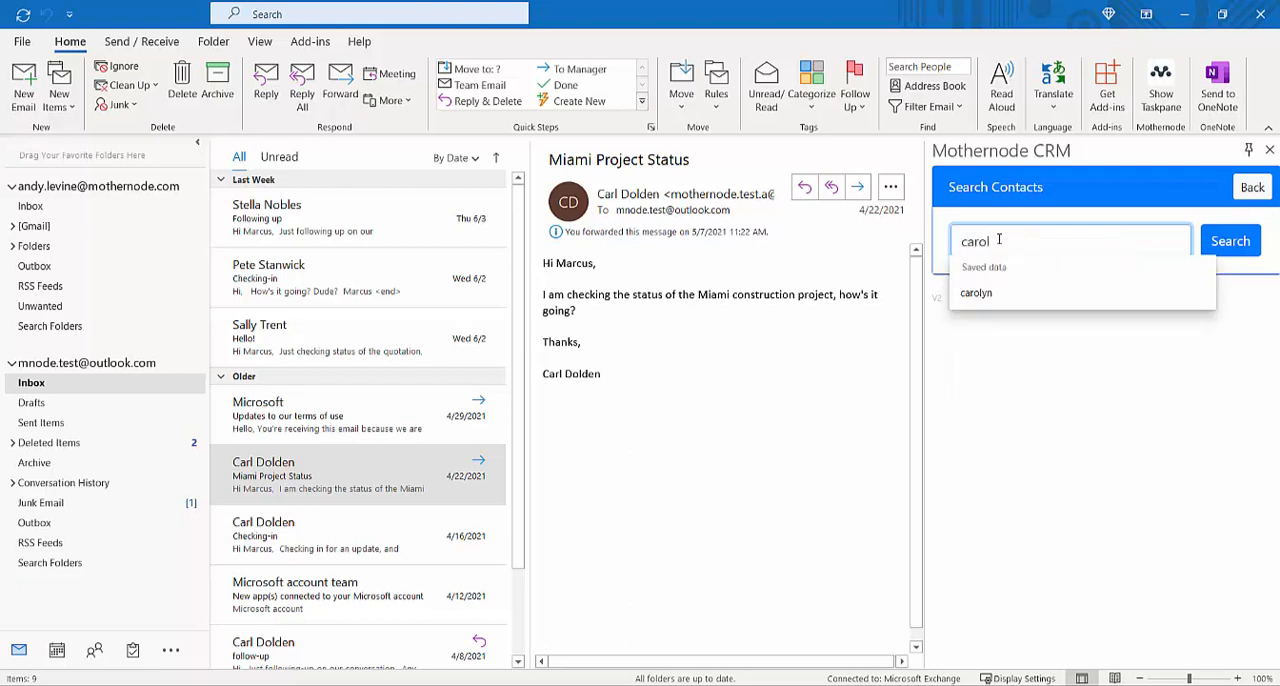
text(yn)
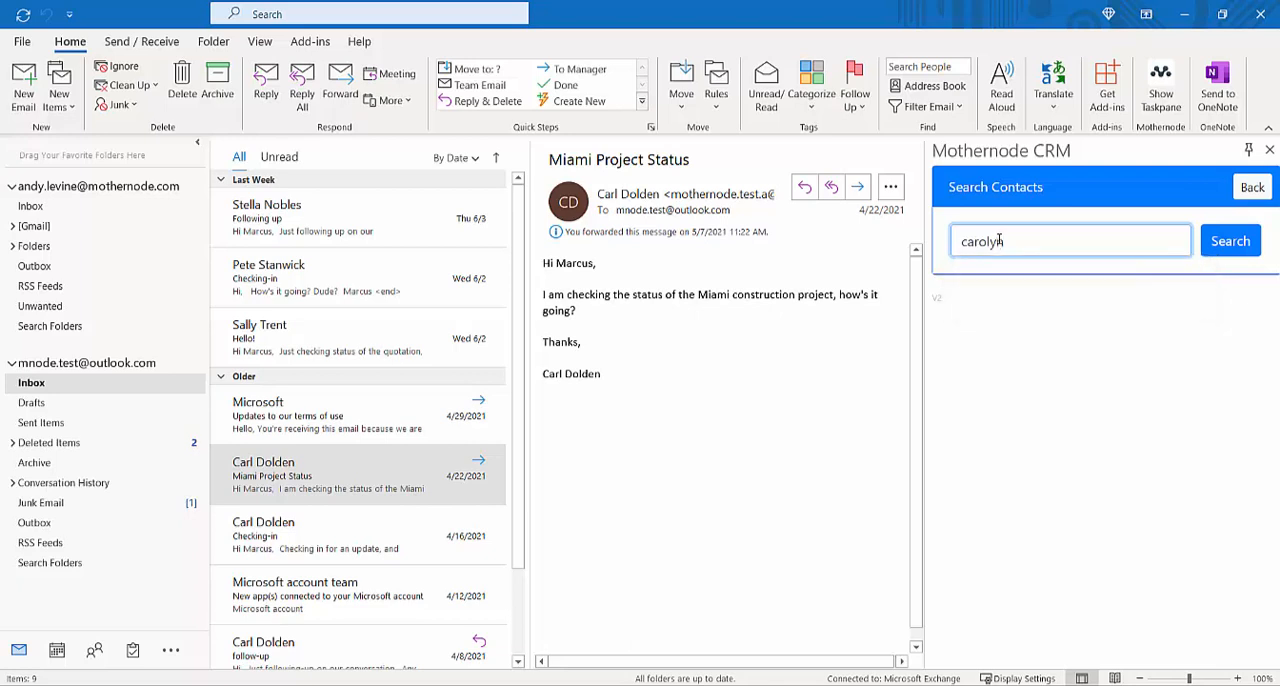
click(1222, 245)
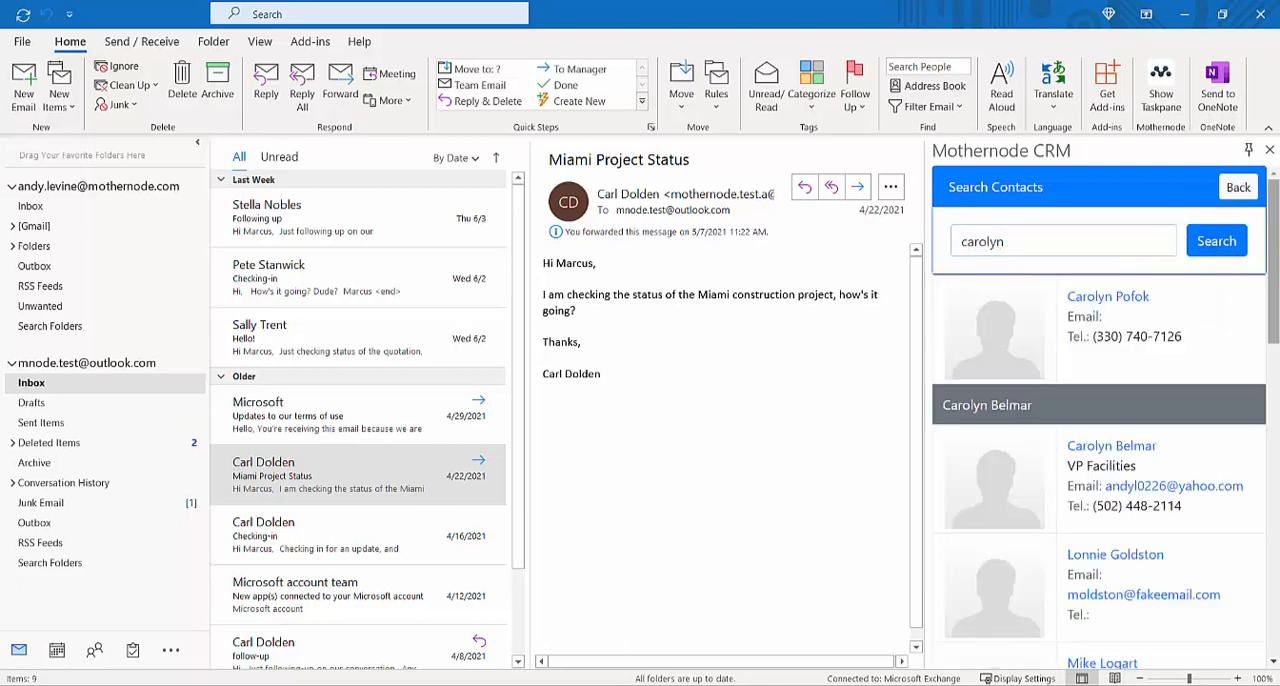
mouse_move(1277, 264)
mouse_down()
mouse_move(1277, 309)
mouse_move(1276, 276)
mouse_up()
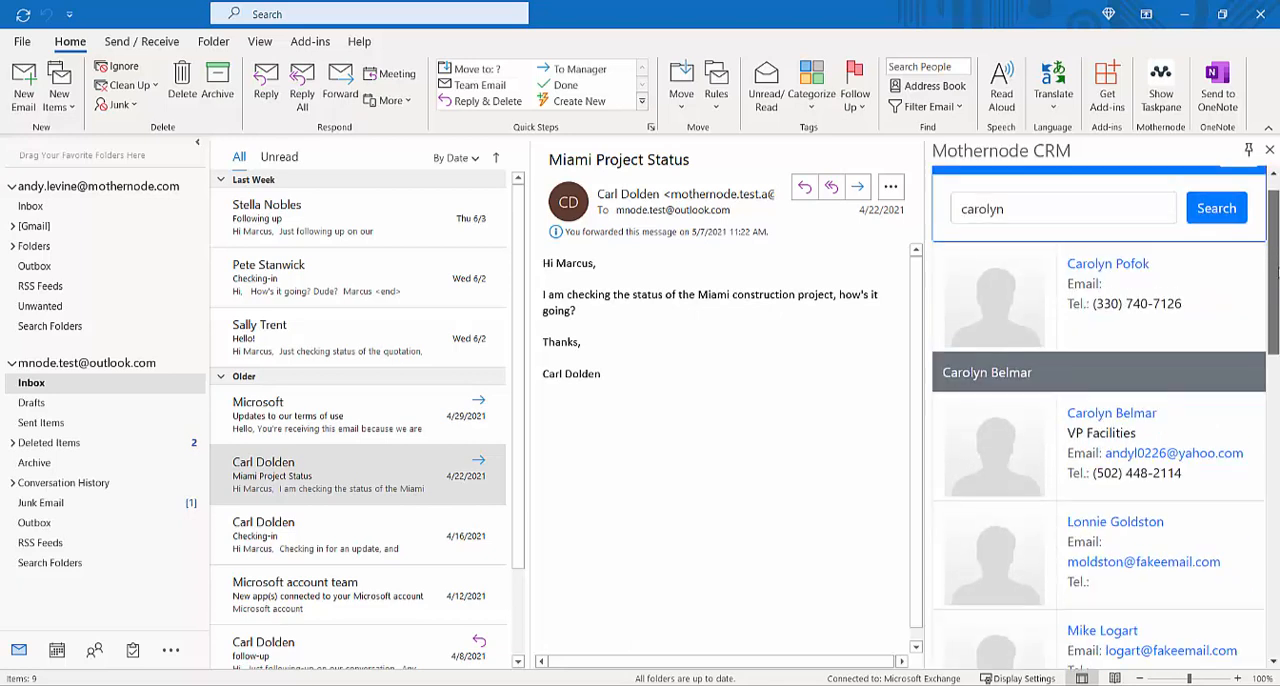
click(1108, 420)
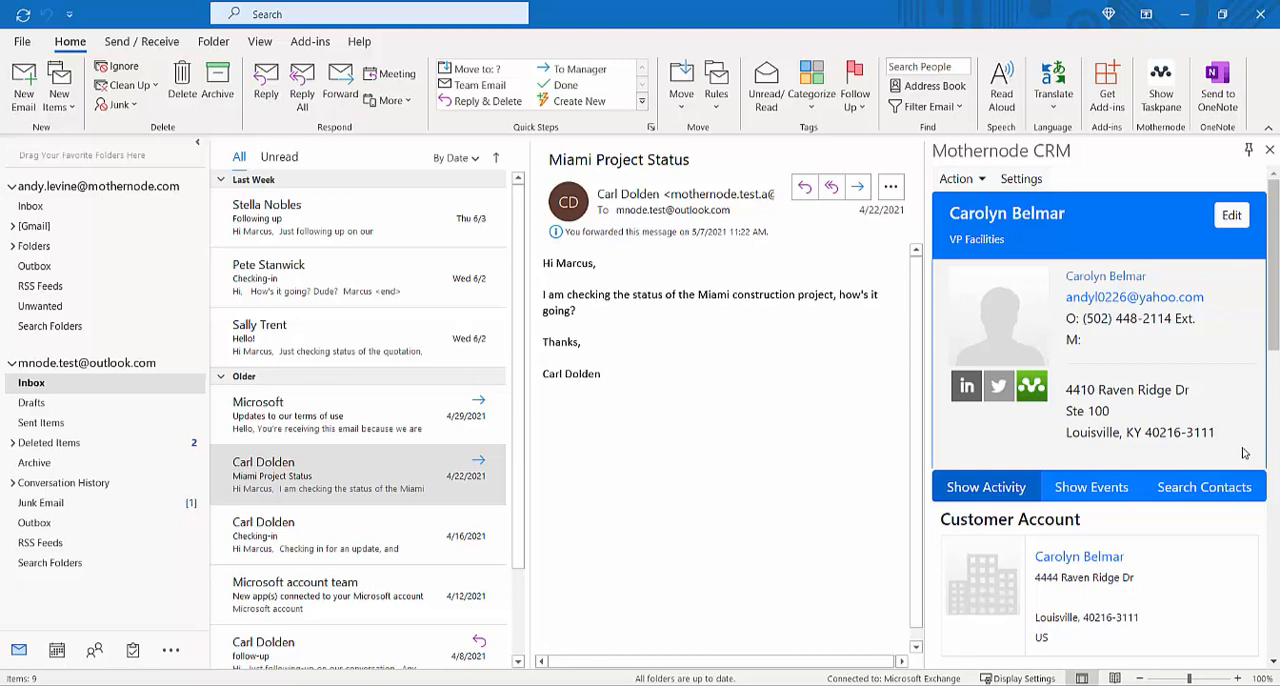
Step: Switch to the contacts view and look through the entries in the Mothernode Contacts folder
click(91, 652)
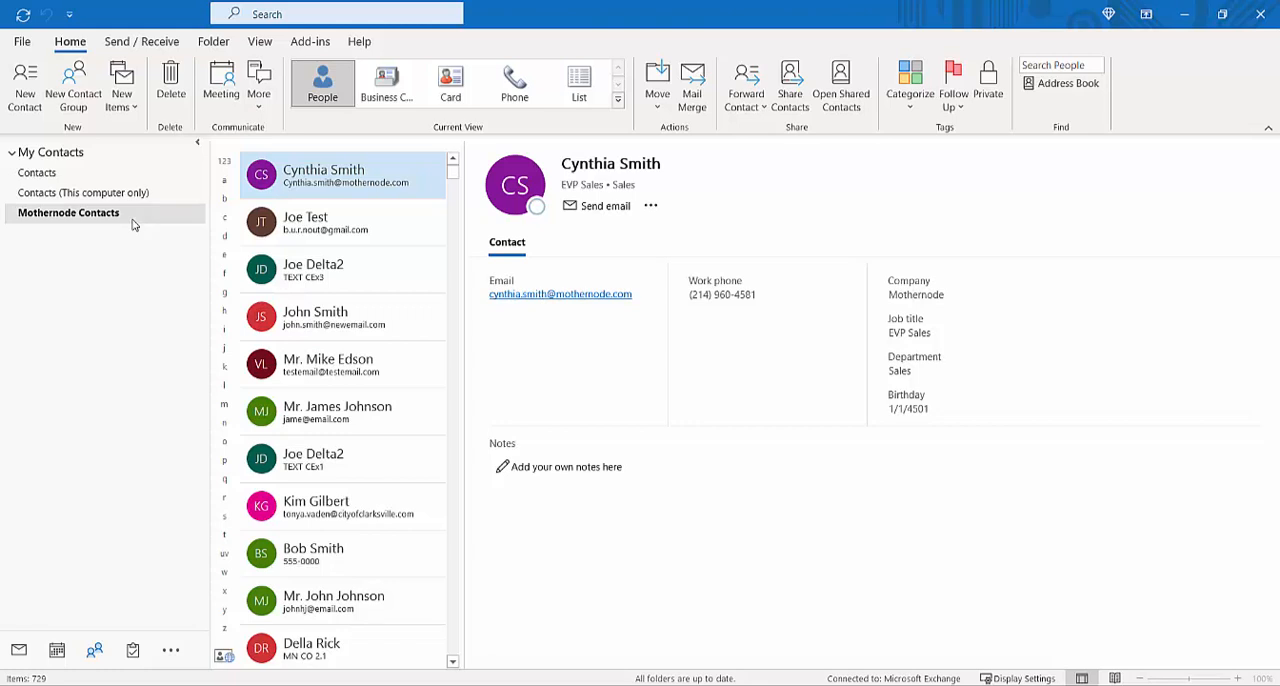
click(352, 222)
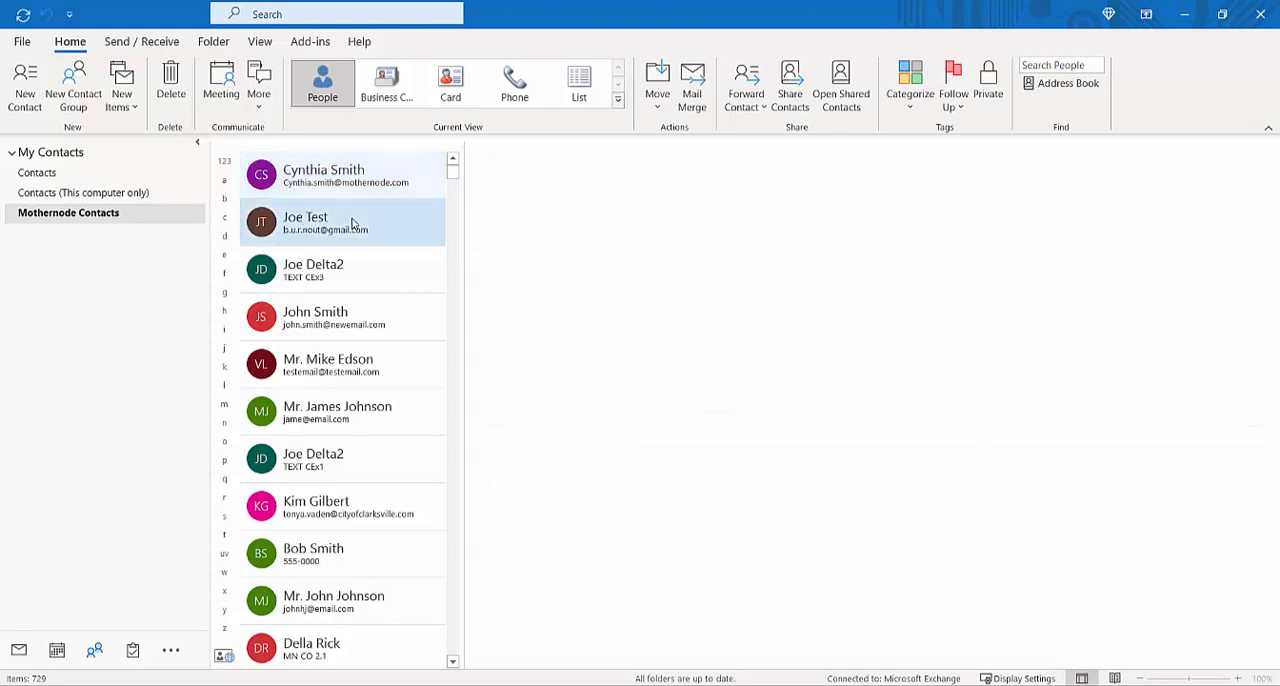
click(351, 268)
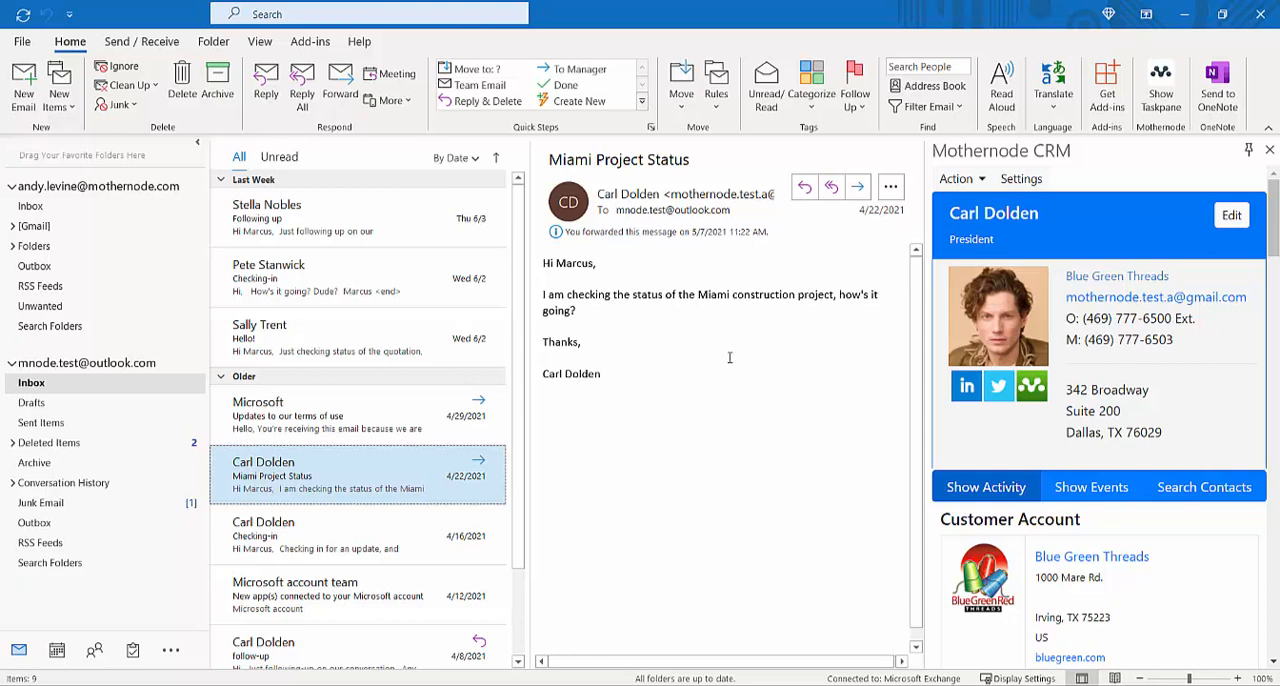
Step: Archive the Miami Project Status email to the CRM with Archive Email
click(982, 180)
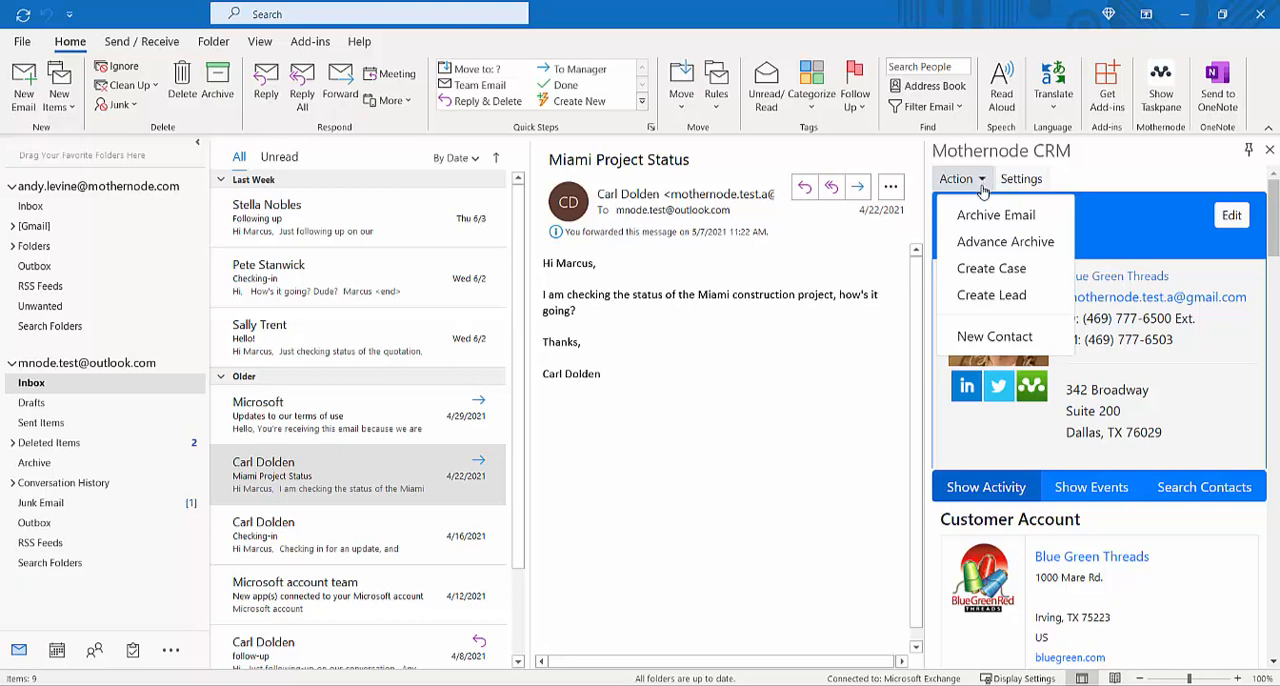
click(398, 470)
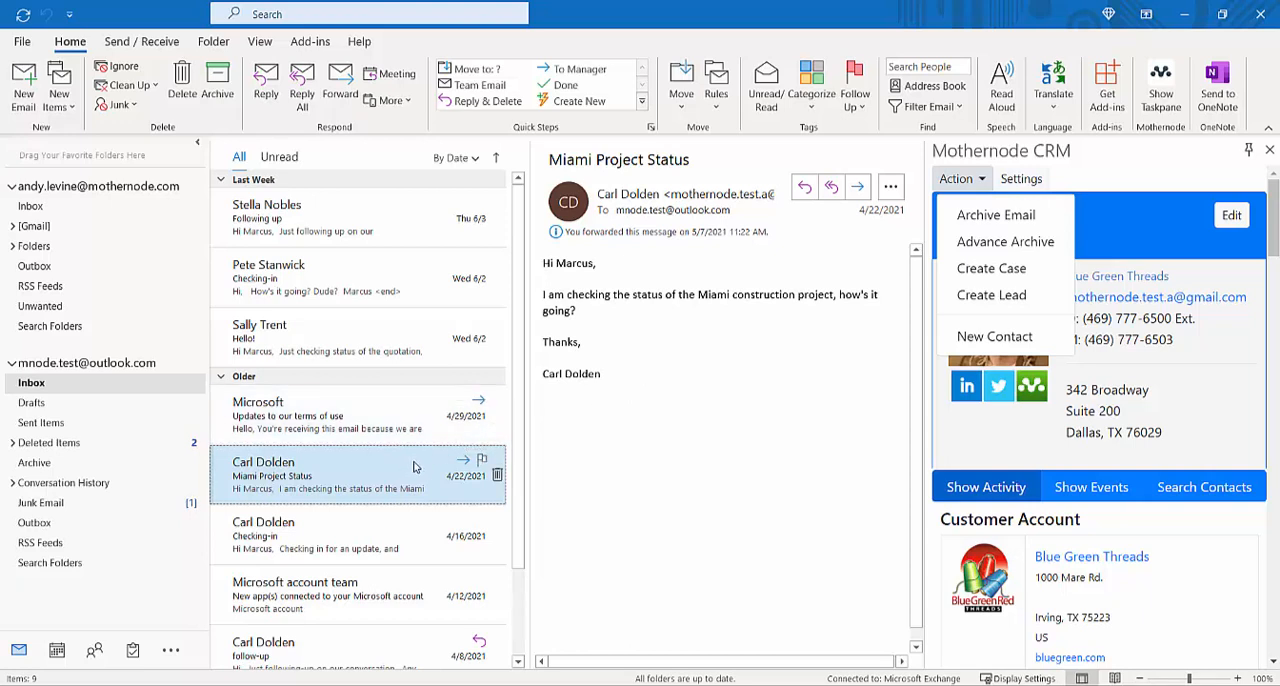
click(1000, 227)
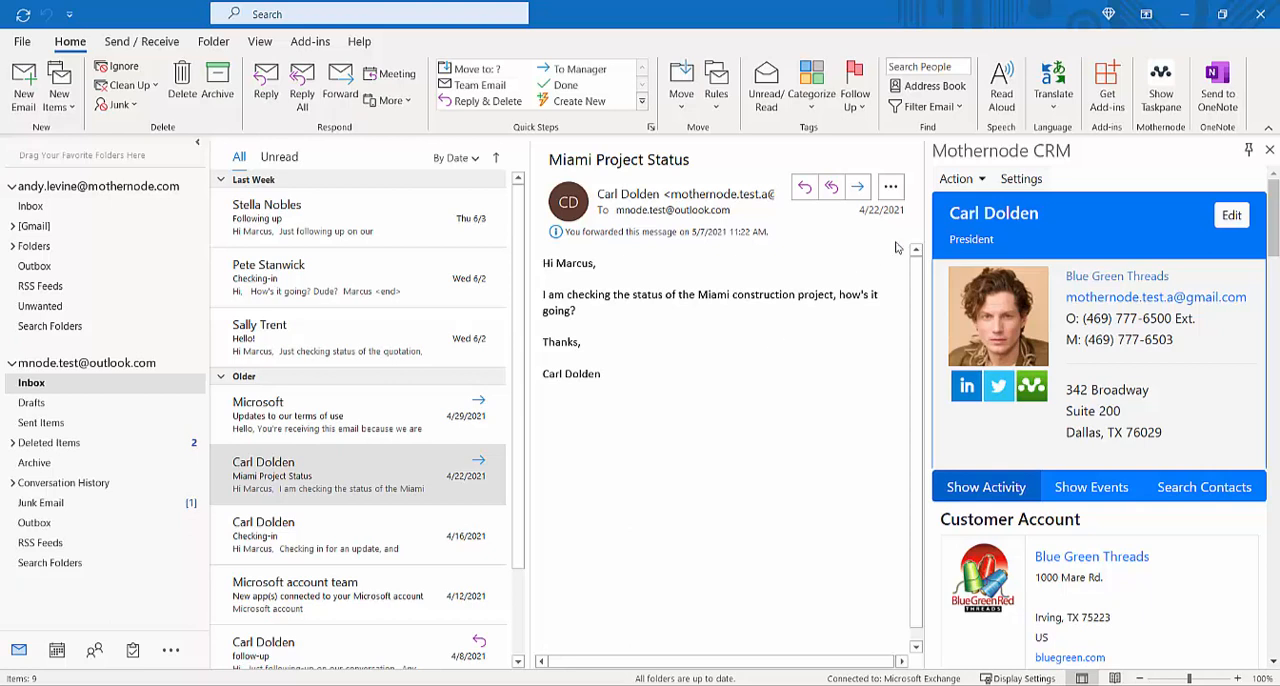
Step: Start an Advance Archive of the Miami Project Status email and limit the record search to Leads and Opps
click(984, 180)
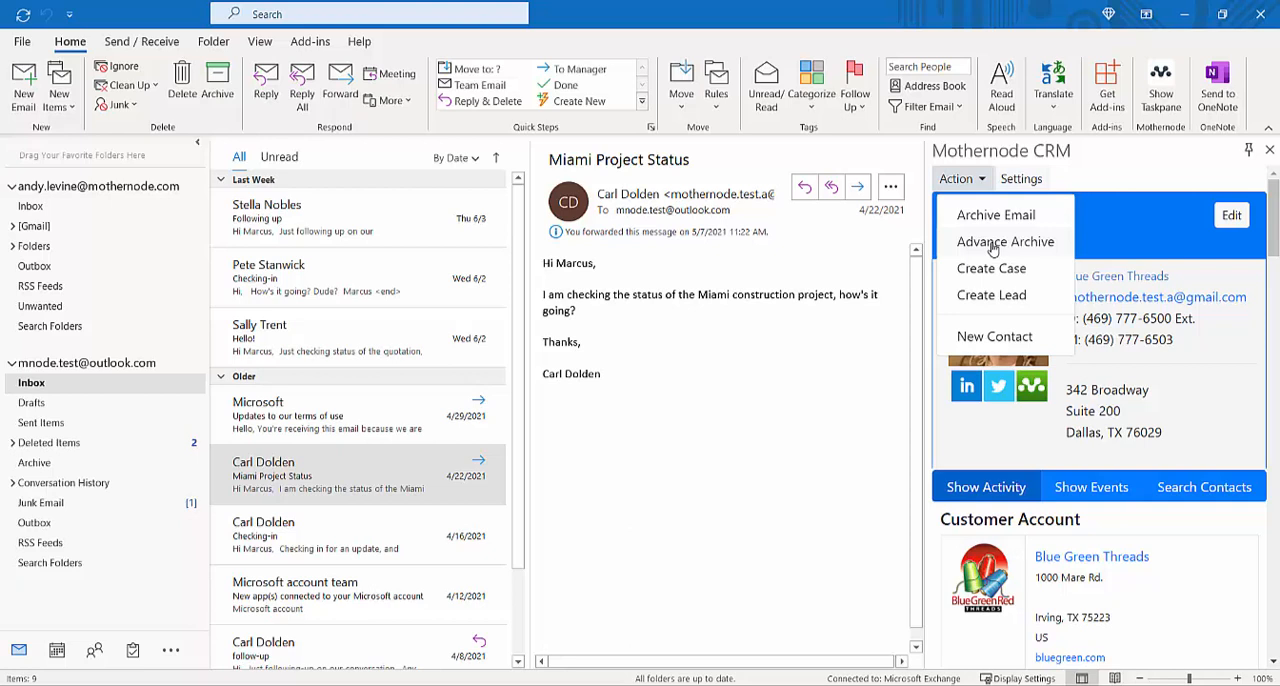
click(346, 482)
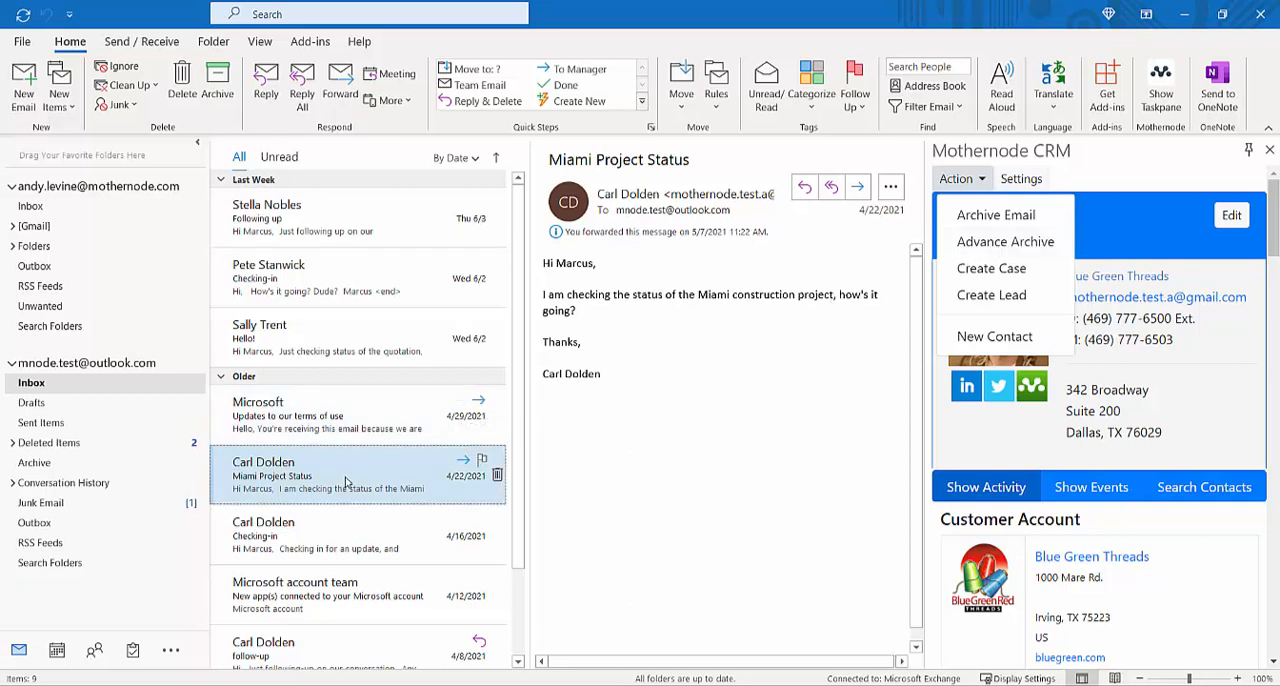
click(1005, 242)
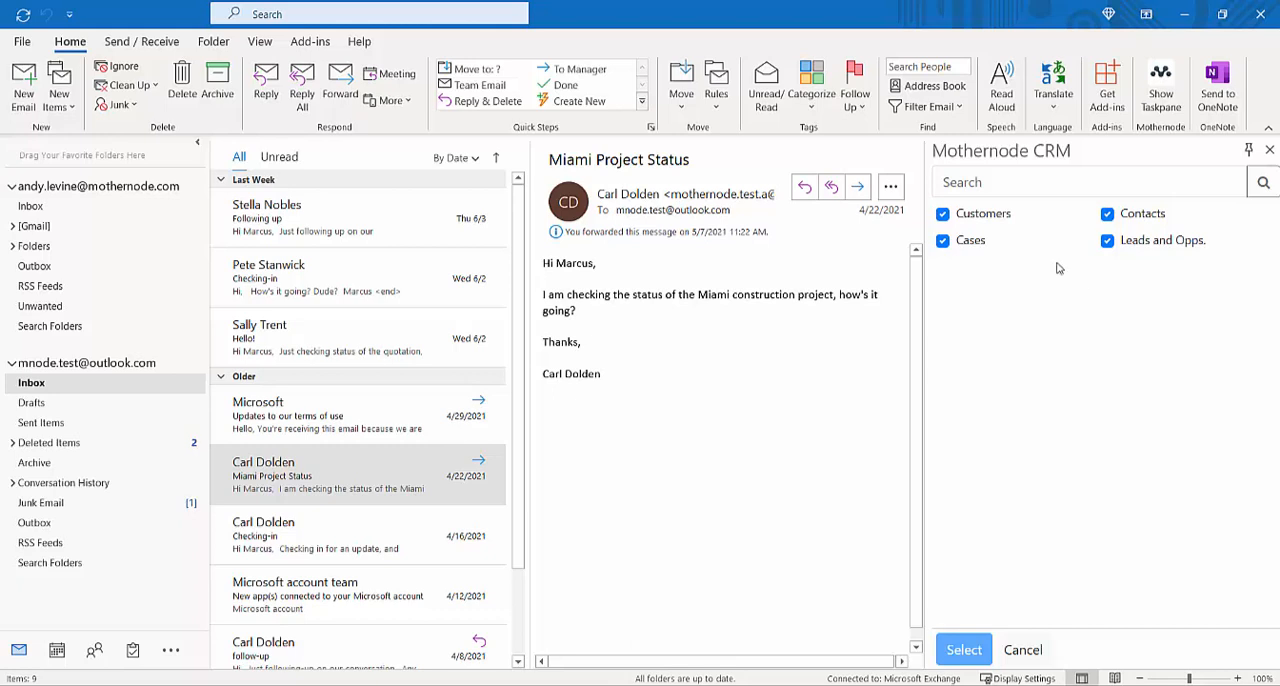
click(943, 241)
click(943, 215)
click(1107, 213)
Step: Search for "blue green" and expand the Leads and Opportunities results
click(998, 183)
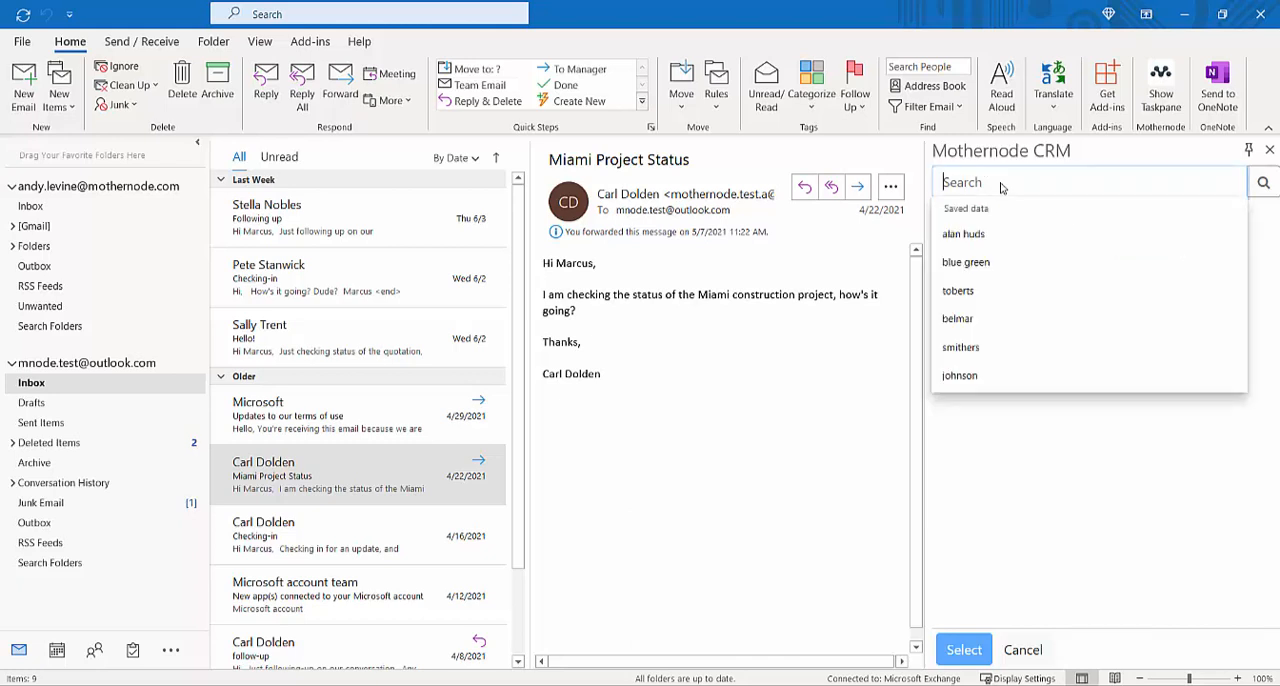
click(1007, 262)
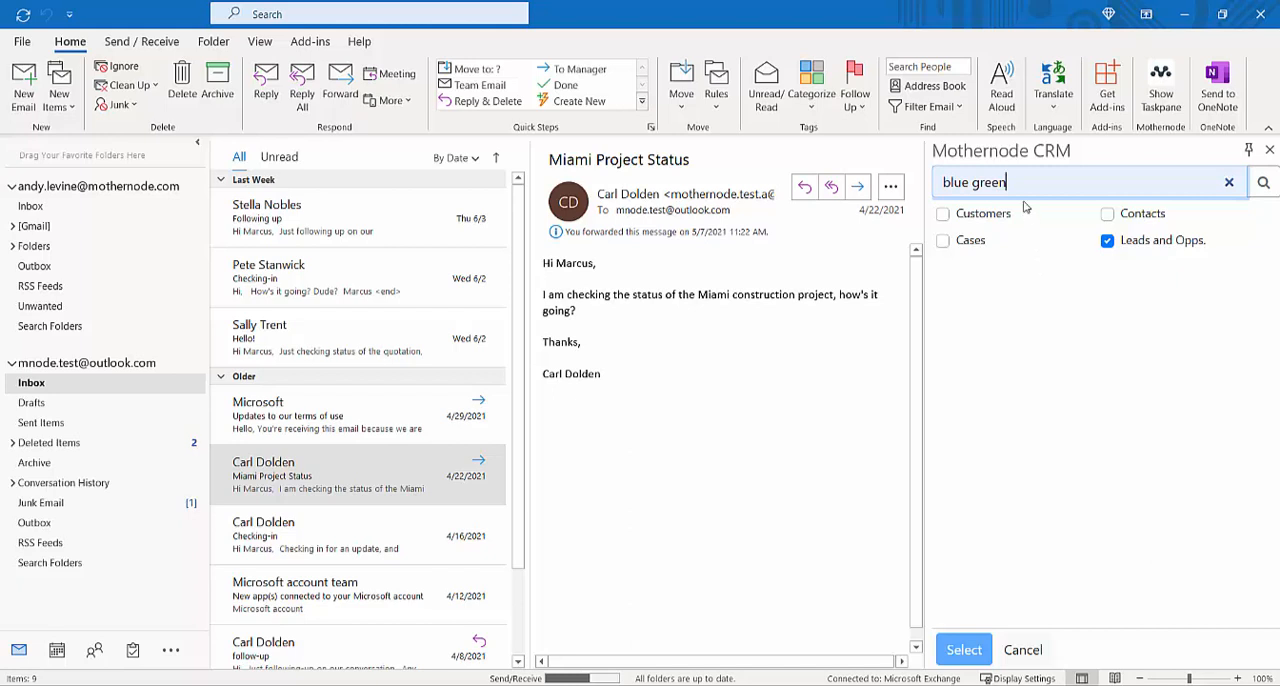
click(1264, 184)
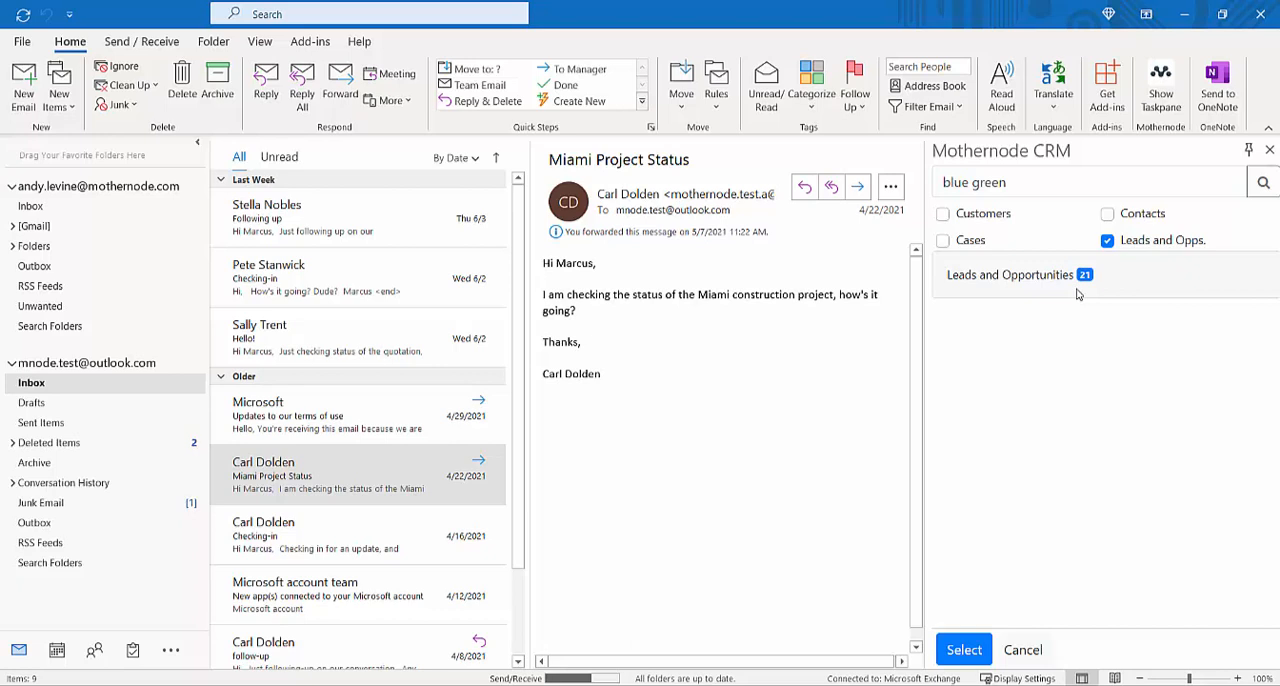
click(1029, 277)
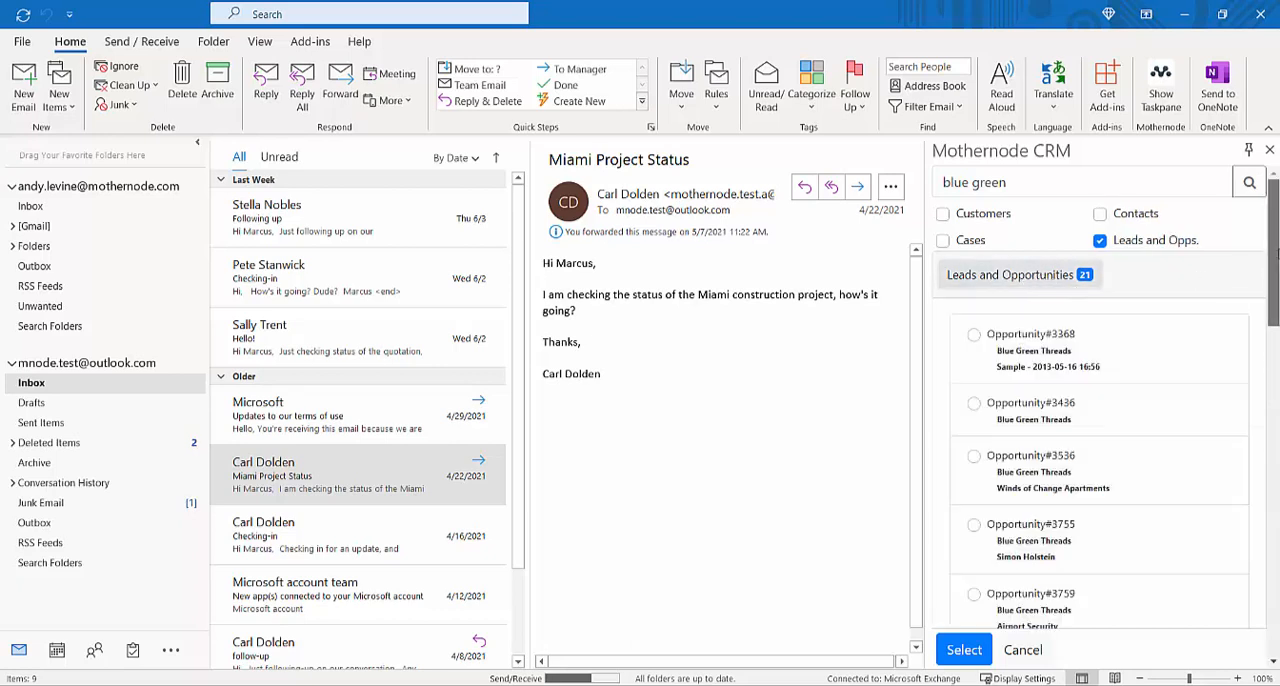
Step: Archive the email to Opportunity#3755 of Blue Green Threads
scroll(1273, 280, down, 2)
scroll(1273, 304, up, 1)
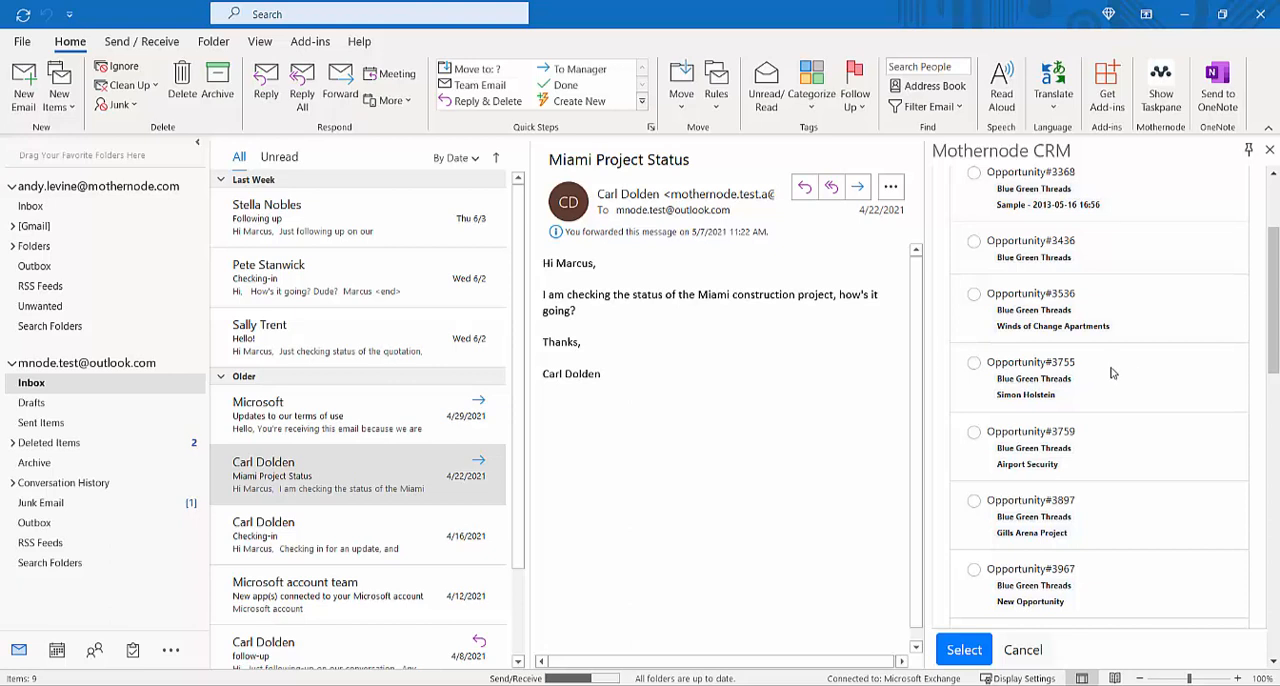
click(974, 364)
click(964, 651)
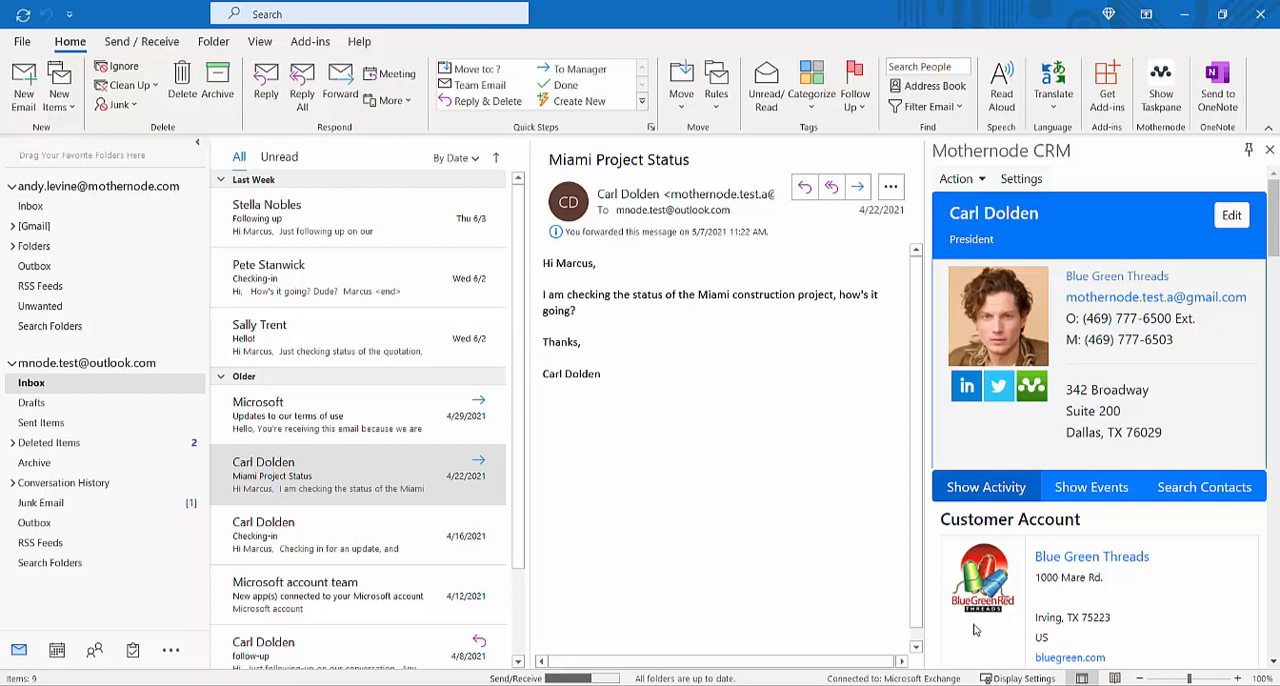
Step: Open the Miami Project Status email in its own window and show the Mothernode taskpane with its available actions
click(956, 178)
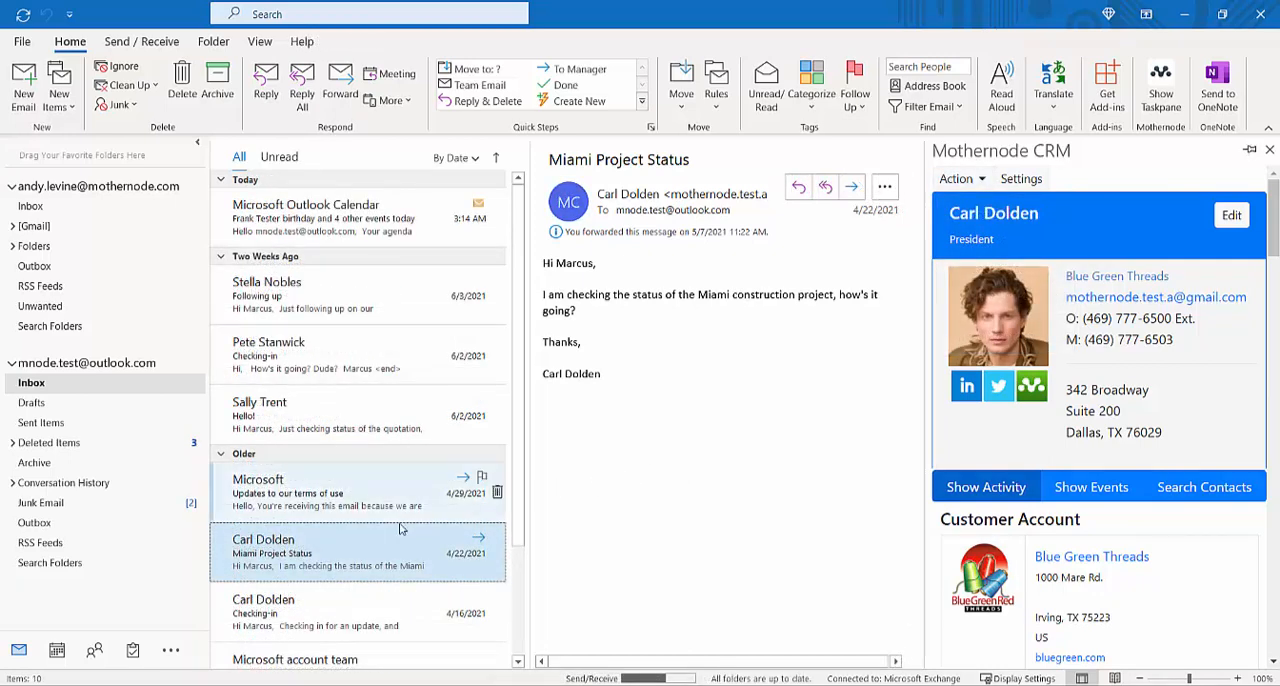
double_click(347, 541)
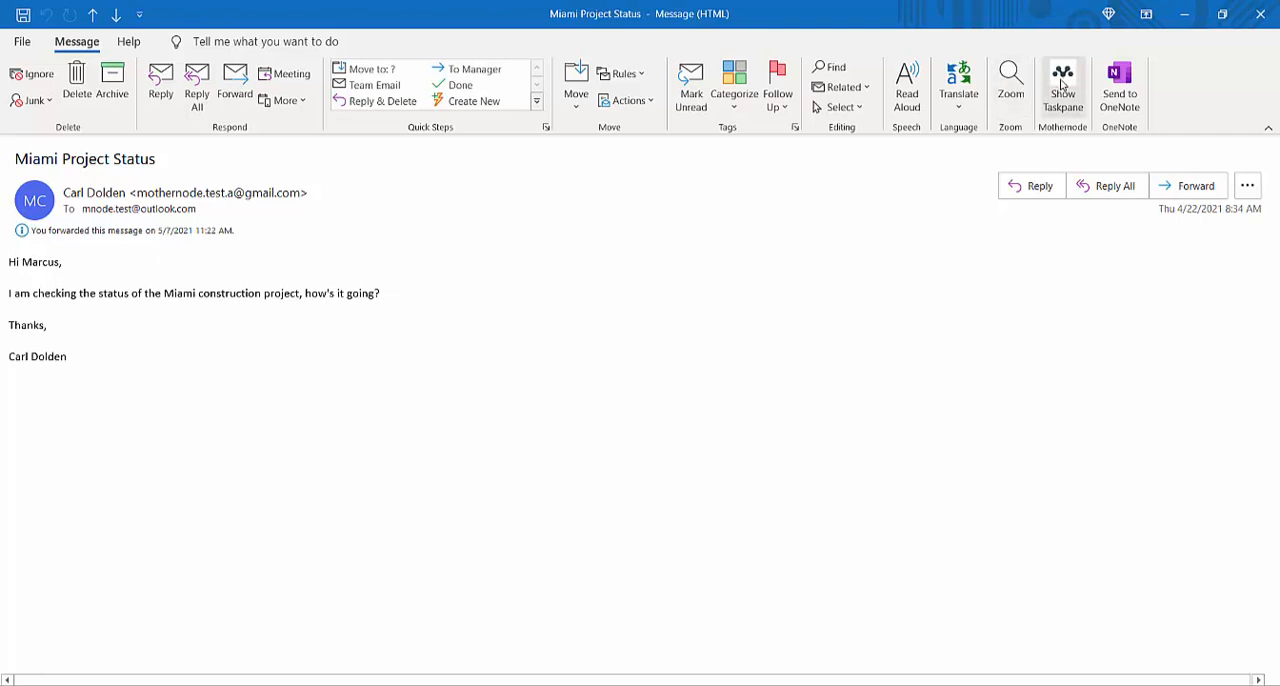
click(1061, 88)
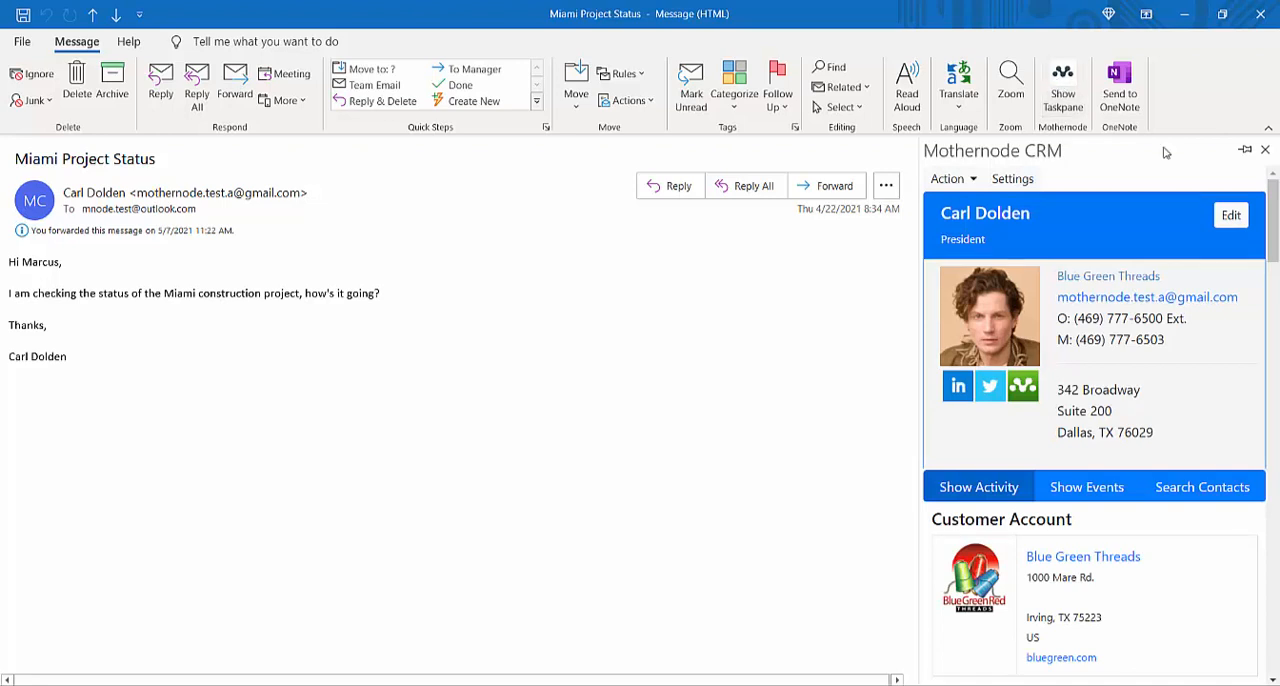
click(952, 179)
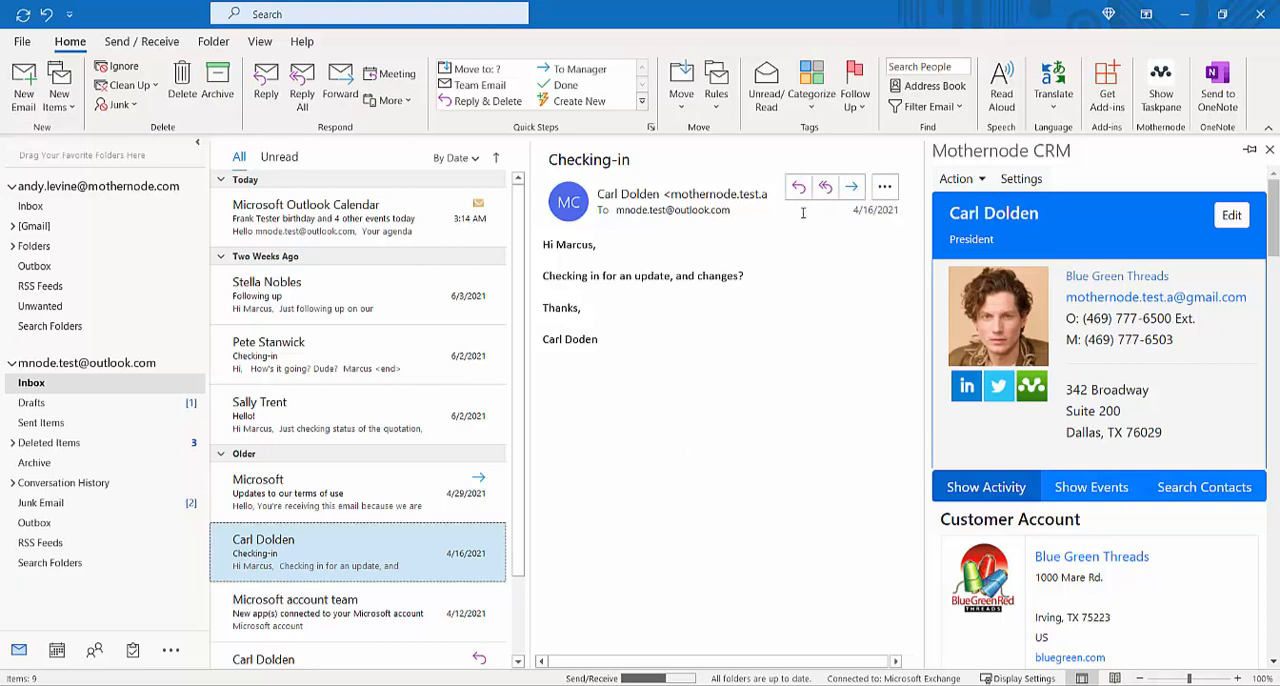
Step: Compose a new email to the Blue Green Threads contact with the subject "Hello!" and a short follow-up message asking how things are going
click(24, 95)
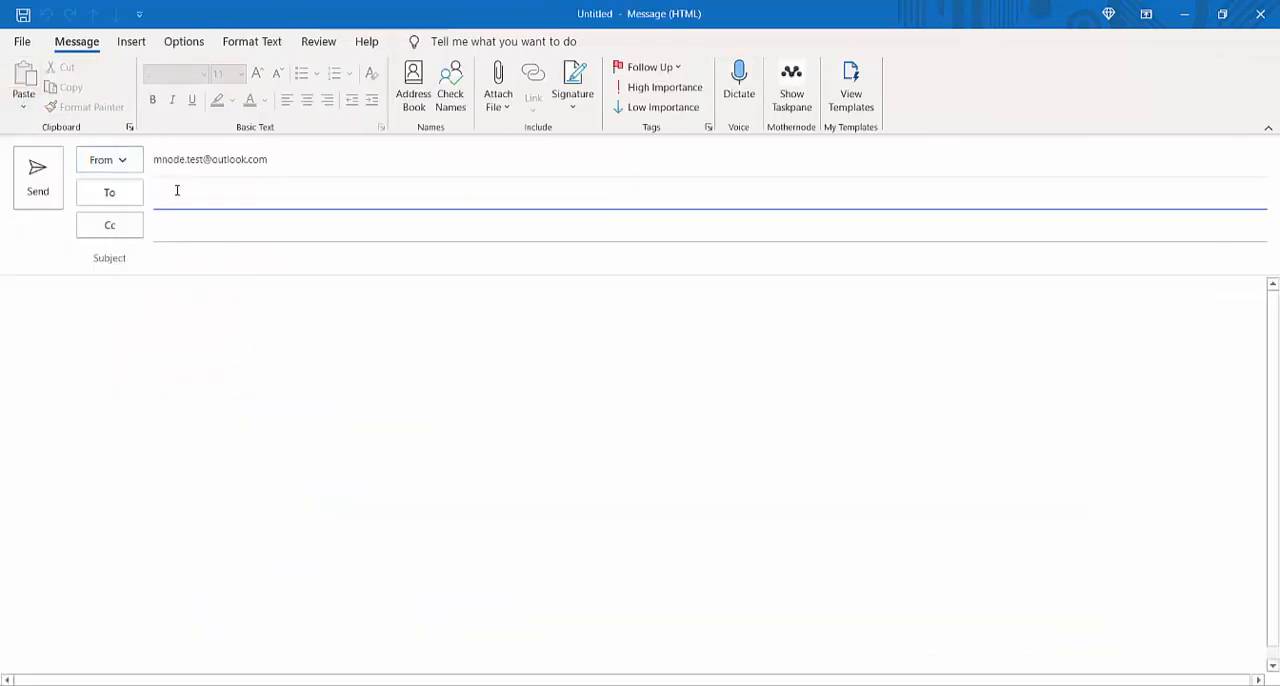
click(177, 191)
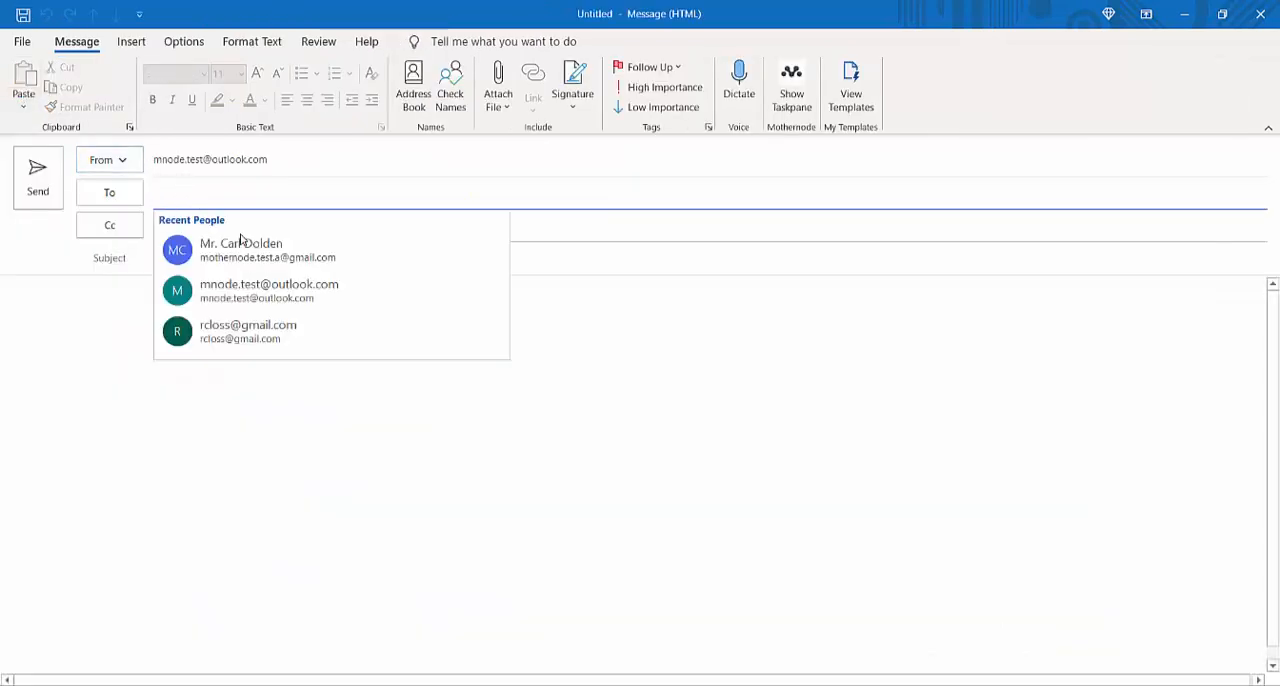
click(241, 246)
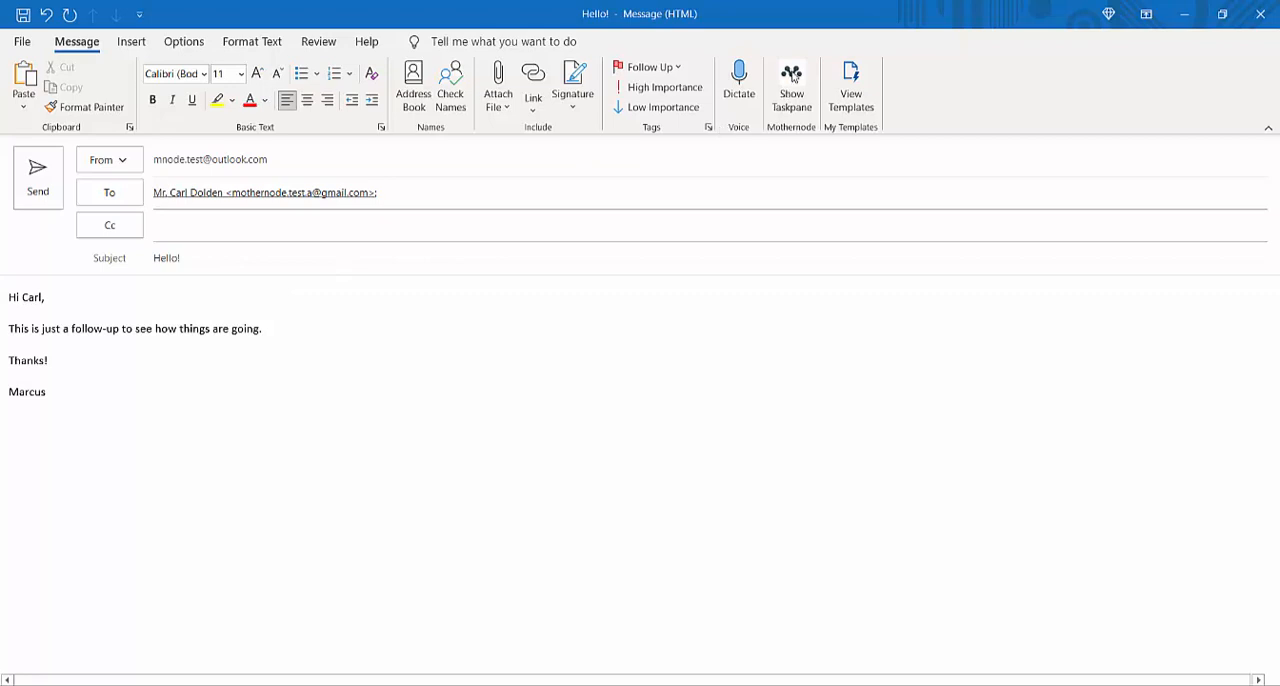
Step: Show the Mothernode taskpane in the new message and search for "blue green" records to link to
click(793, 86)
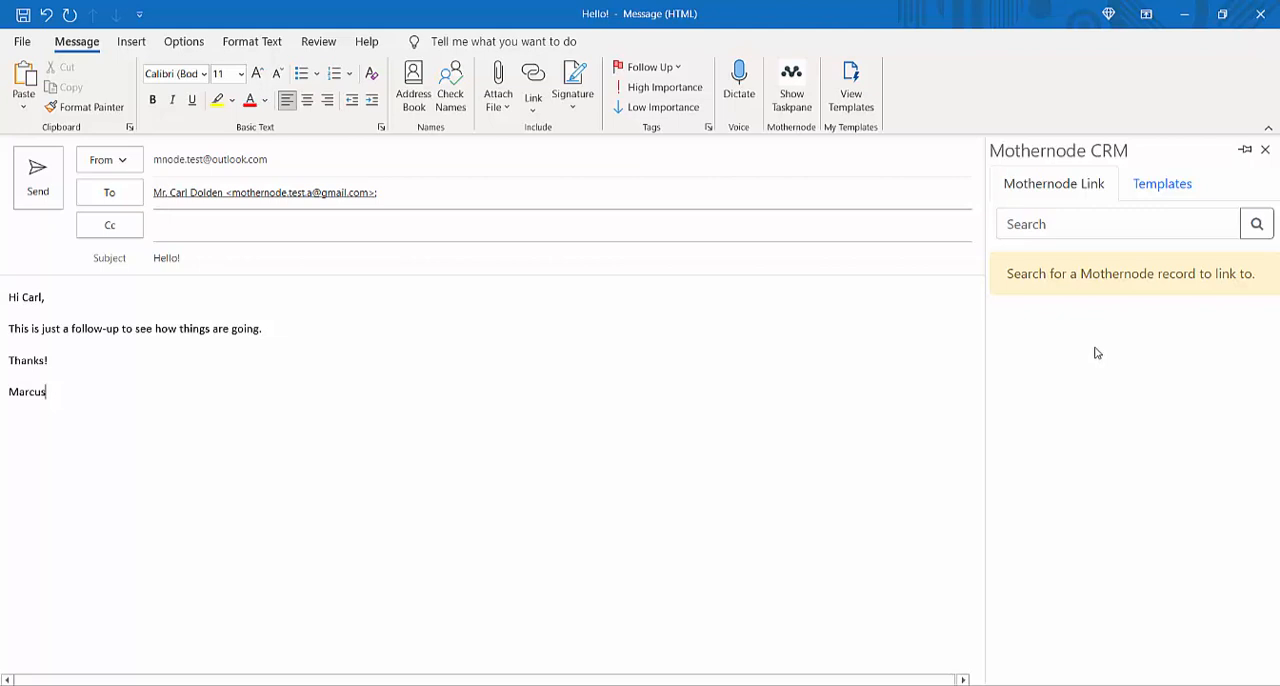
click(1076, 226)
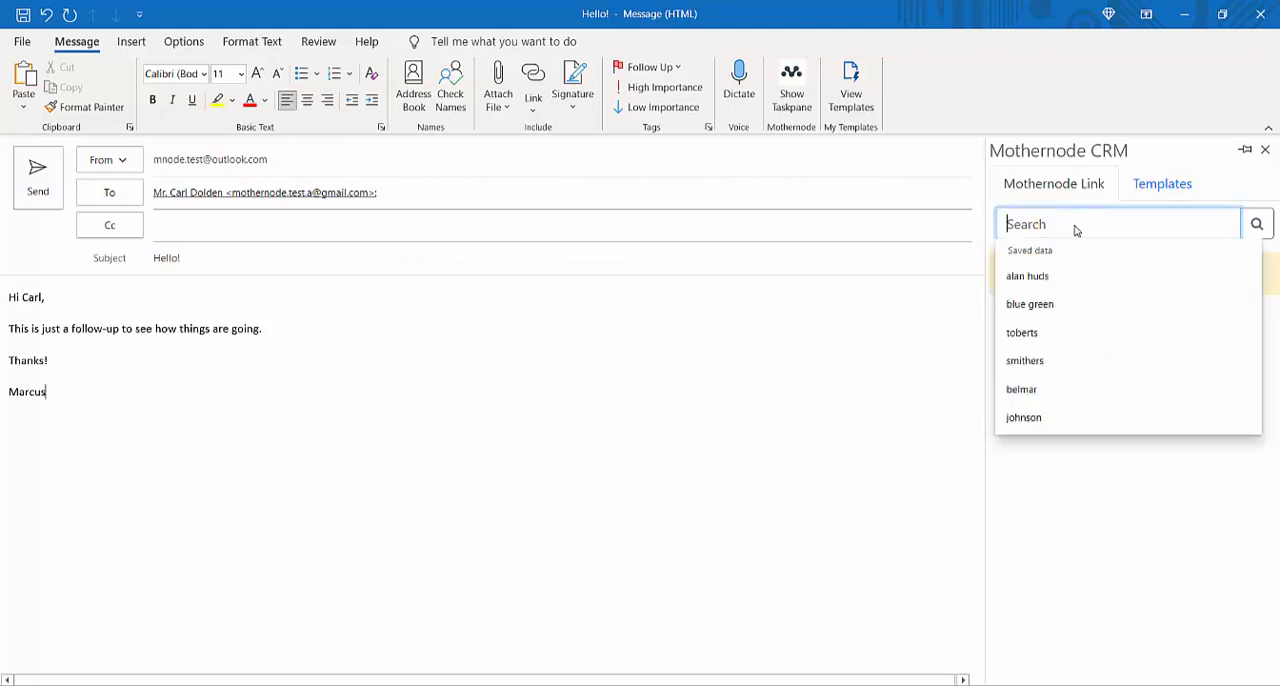
text(blue green)
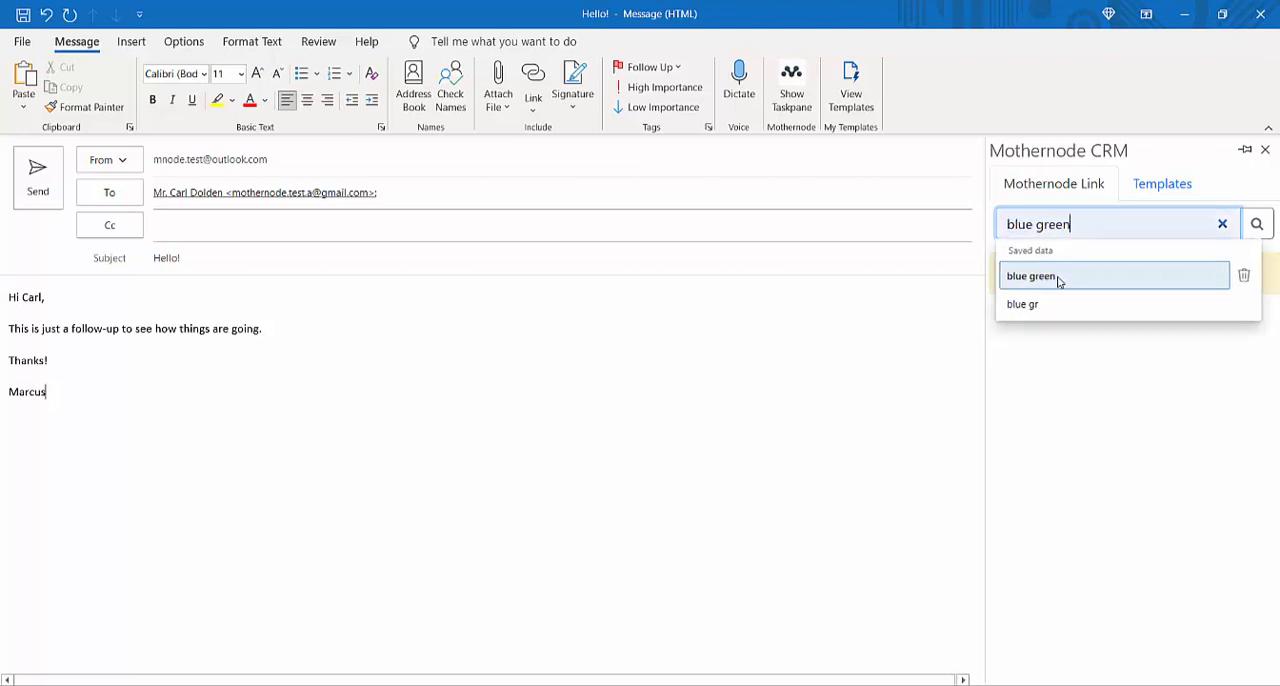
click(1058, 278)
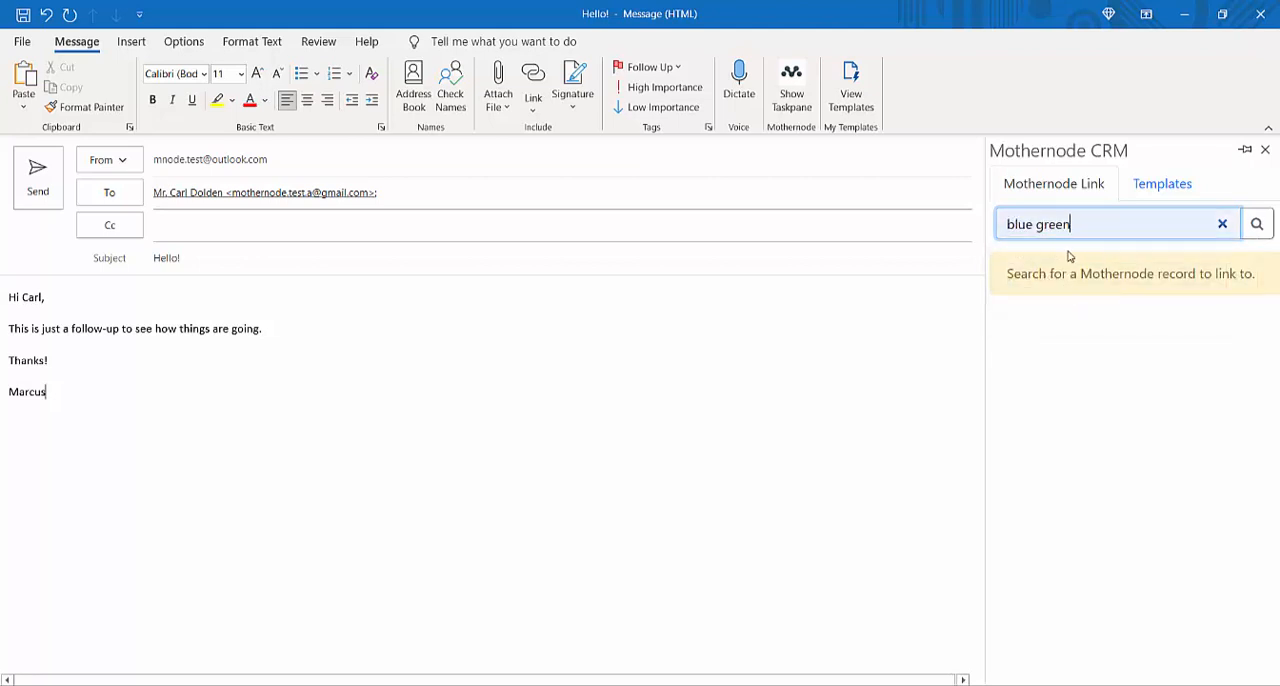
click(1256, 224)
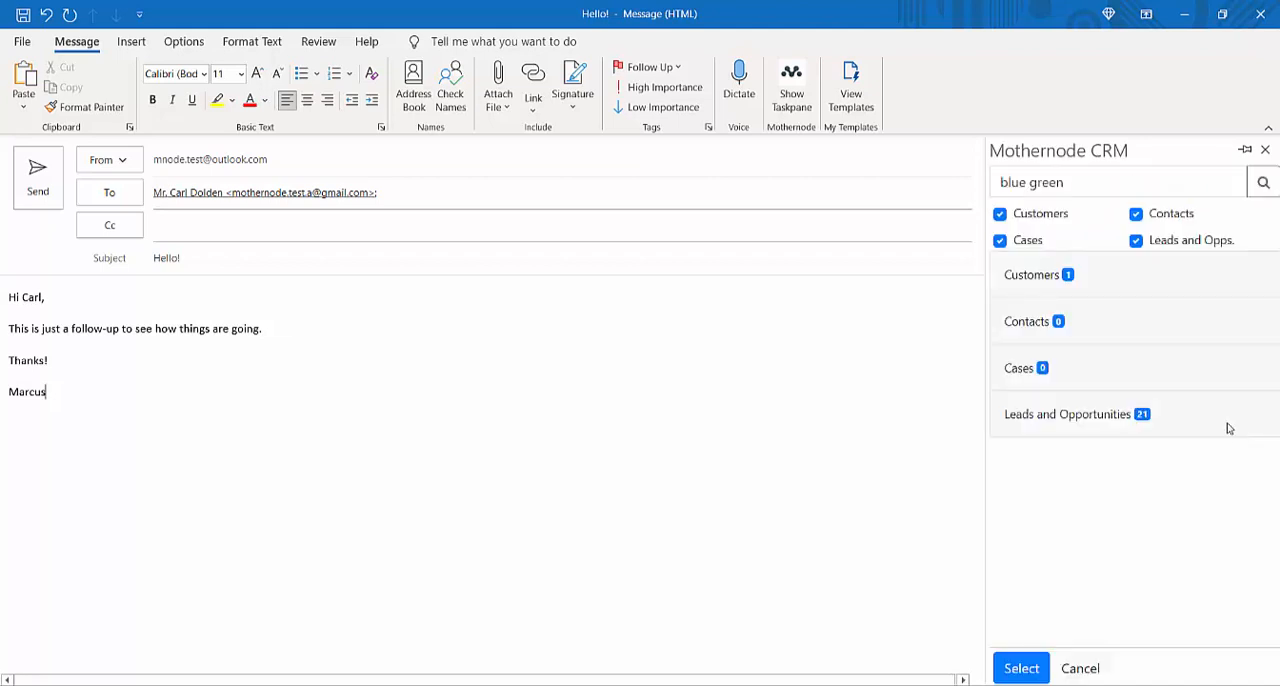
Step: Link the message to the Blue Green Threads customer record and send it
click(1031, 283)
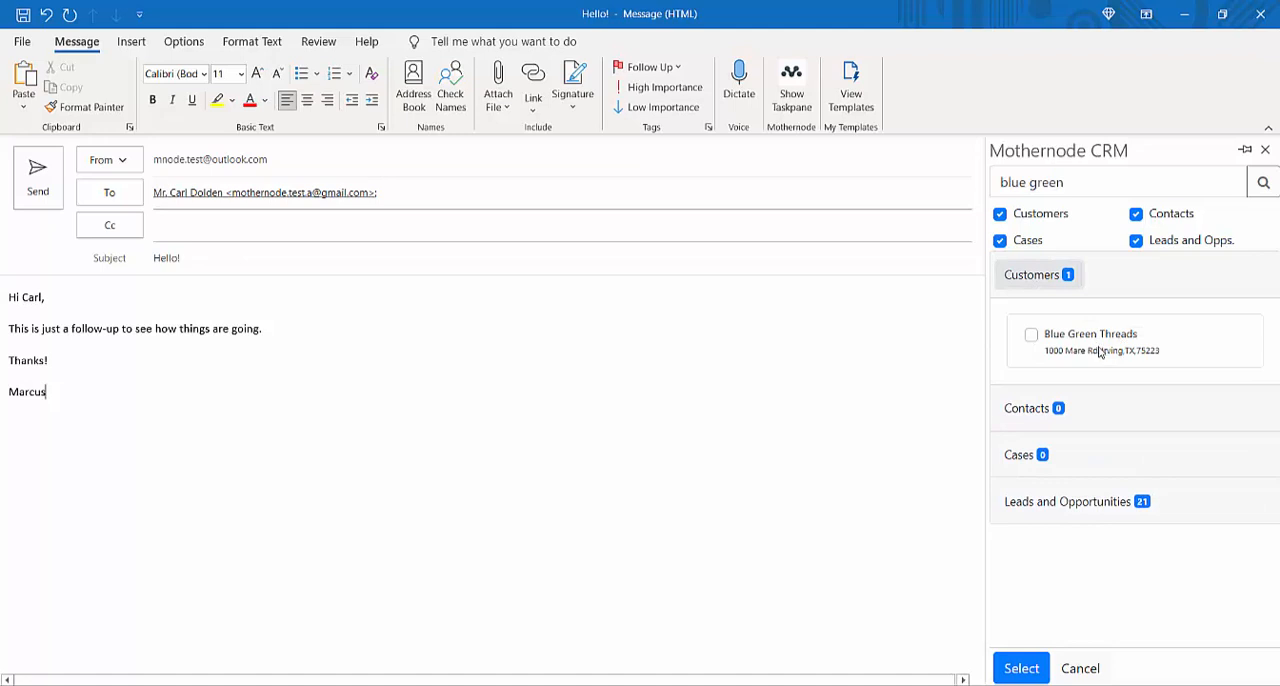
click(1031, 335)
click(1024, 670)
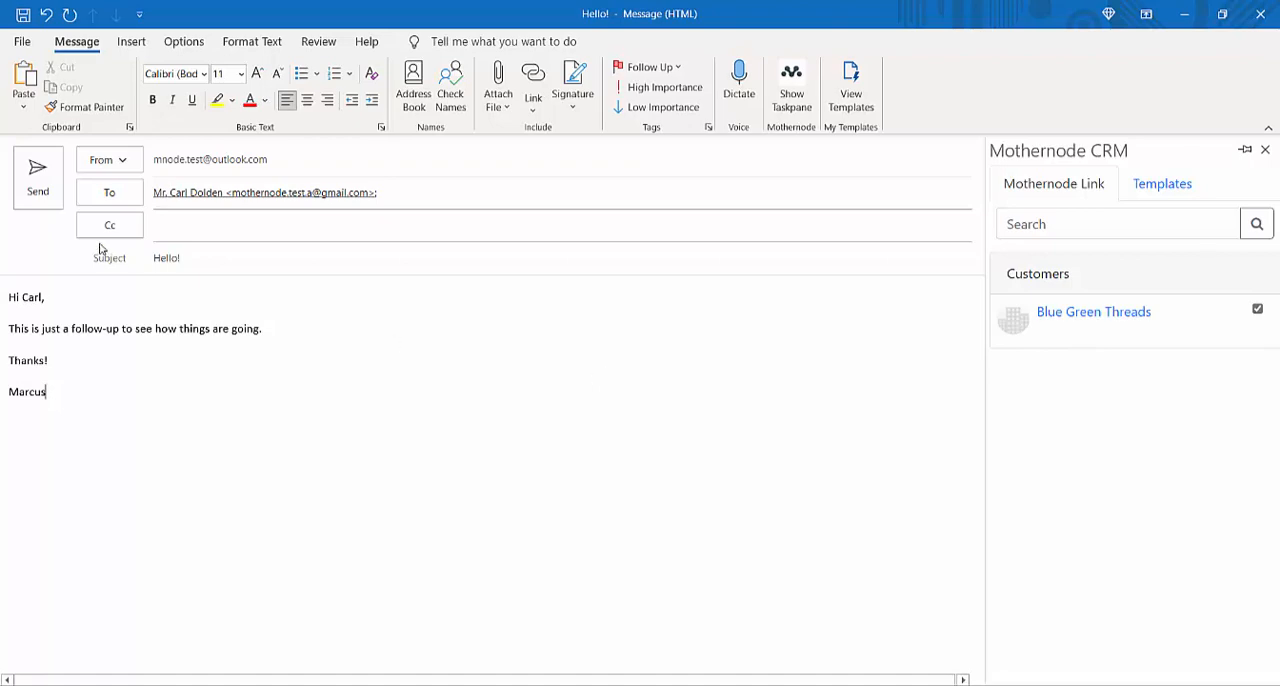
click(38, 176)
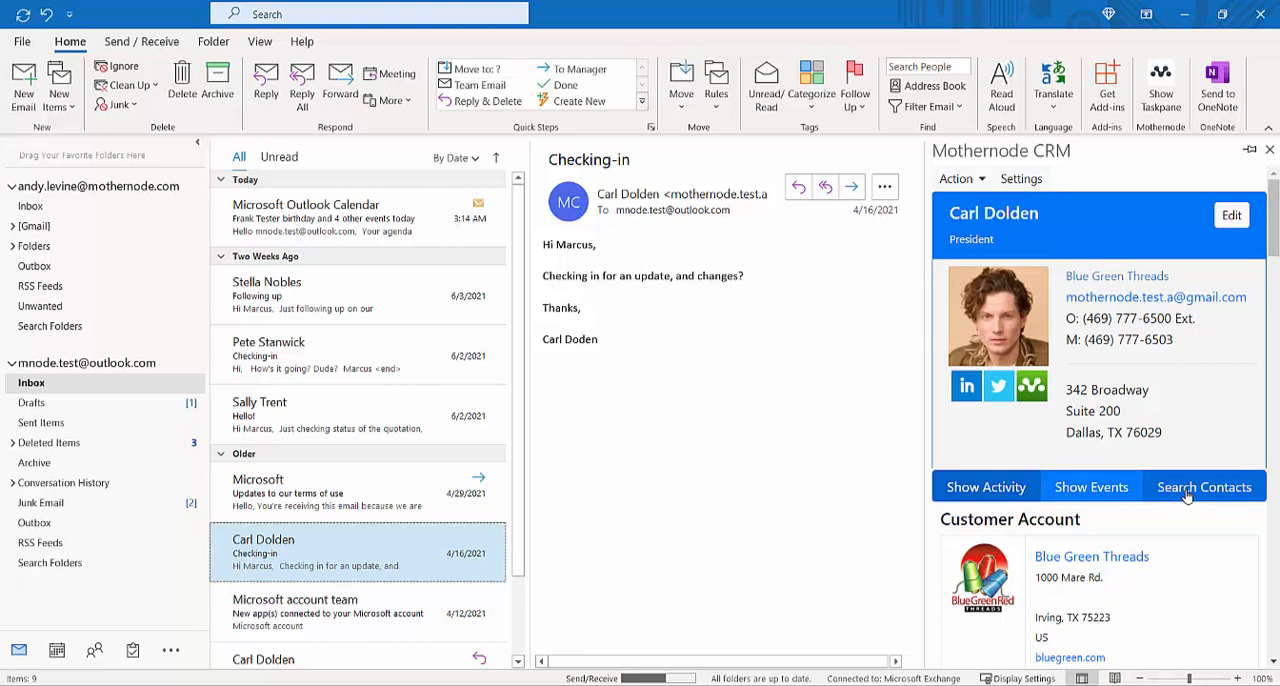
Step: Show the contact's activity and filter the Lead & Opportunities list to Won
click(995, 493)
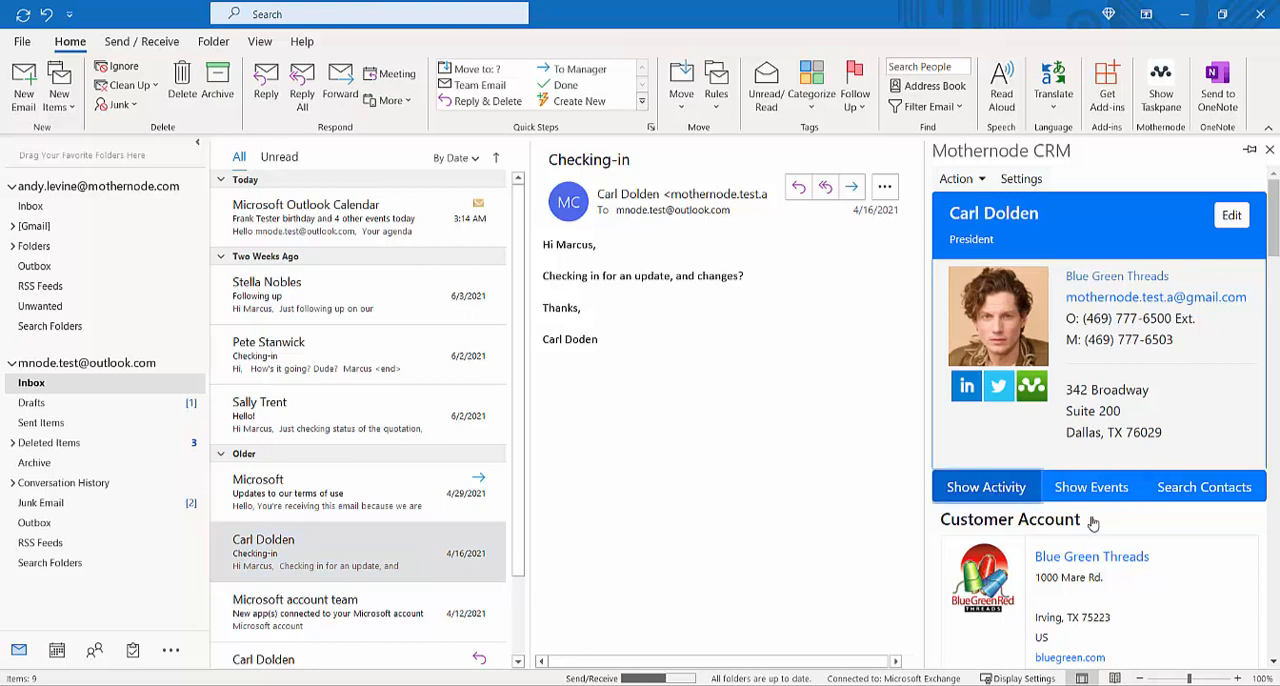
scroll(1175, 530, down, 3)
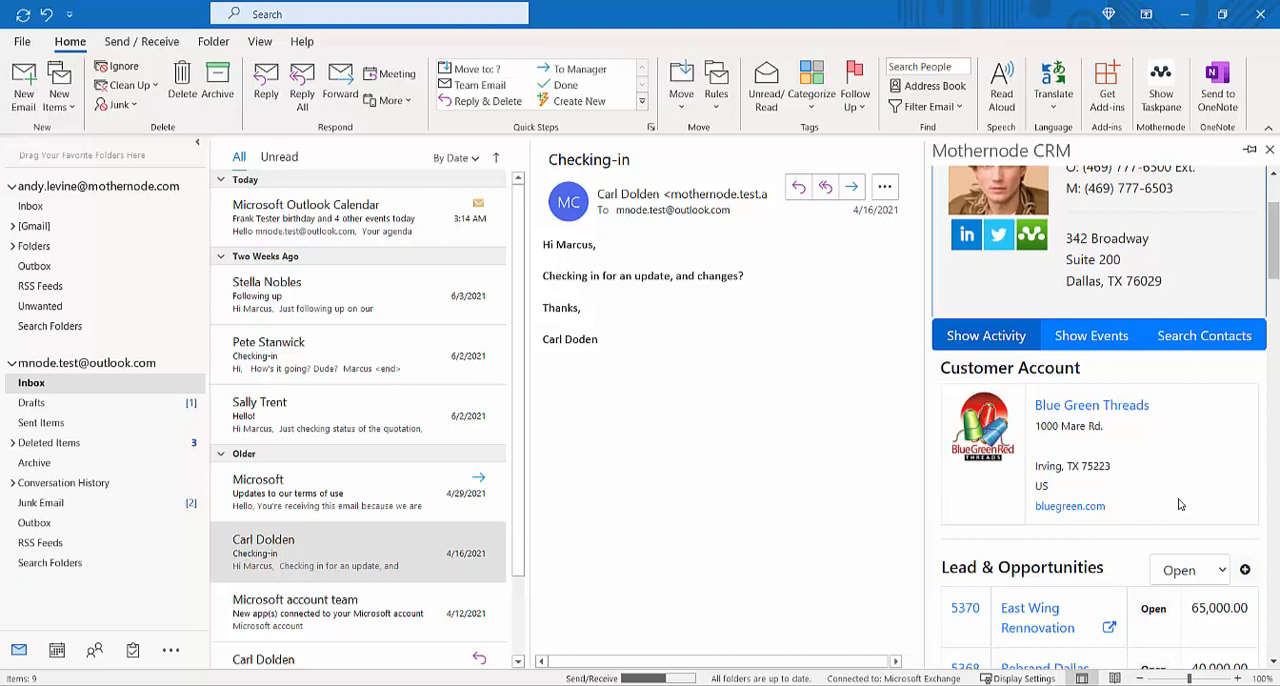
scroll(1178, 505, down, 3)
scroll(1178, 505, down, 3)
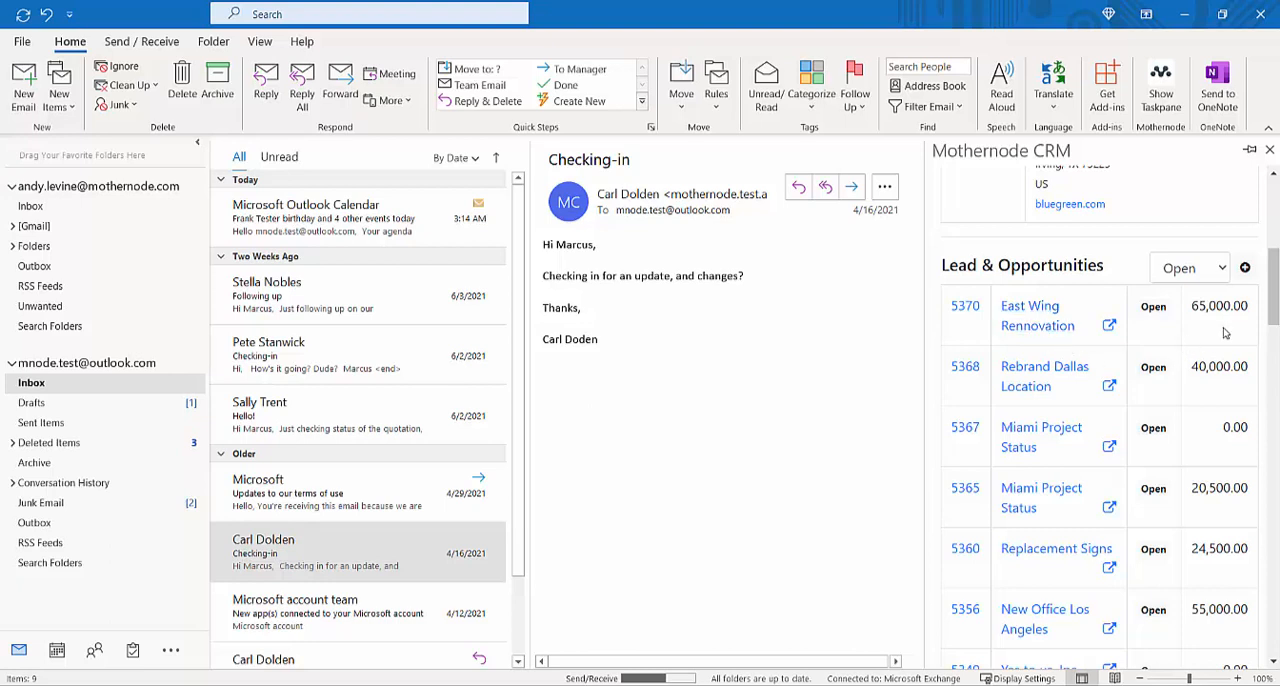
click(1210, 271)
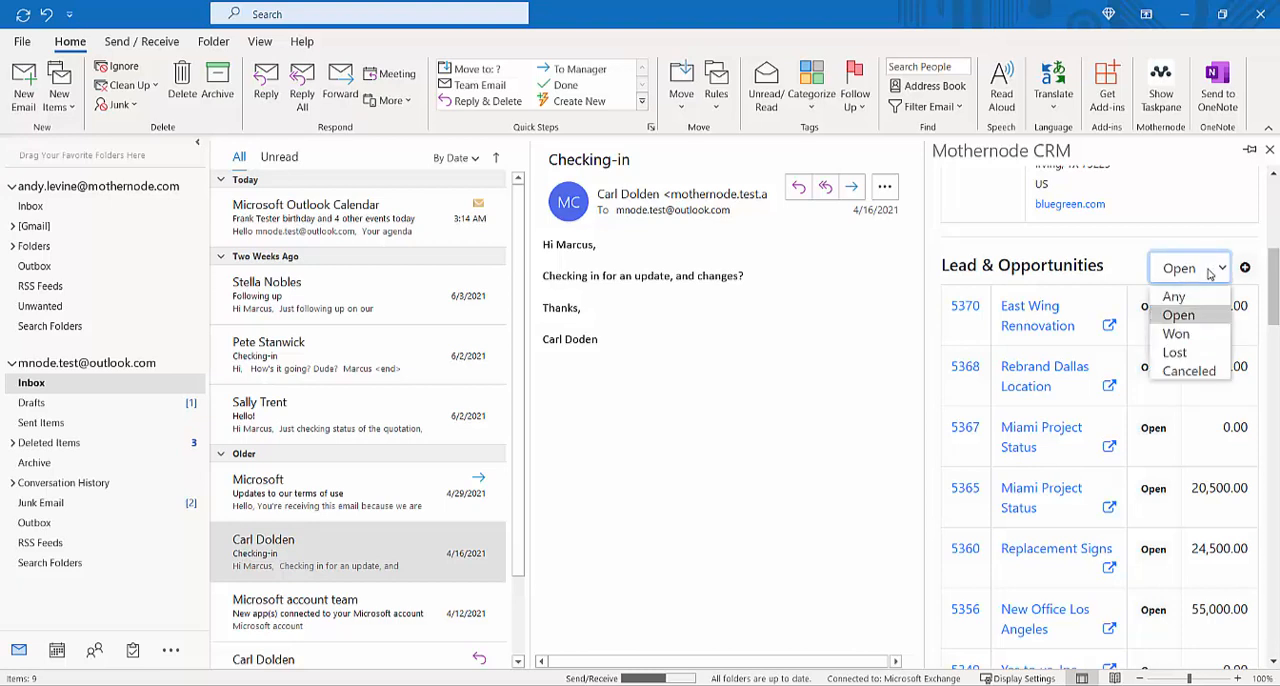
click(1176, 336)
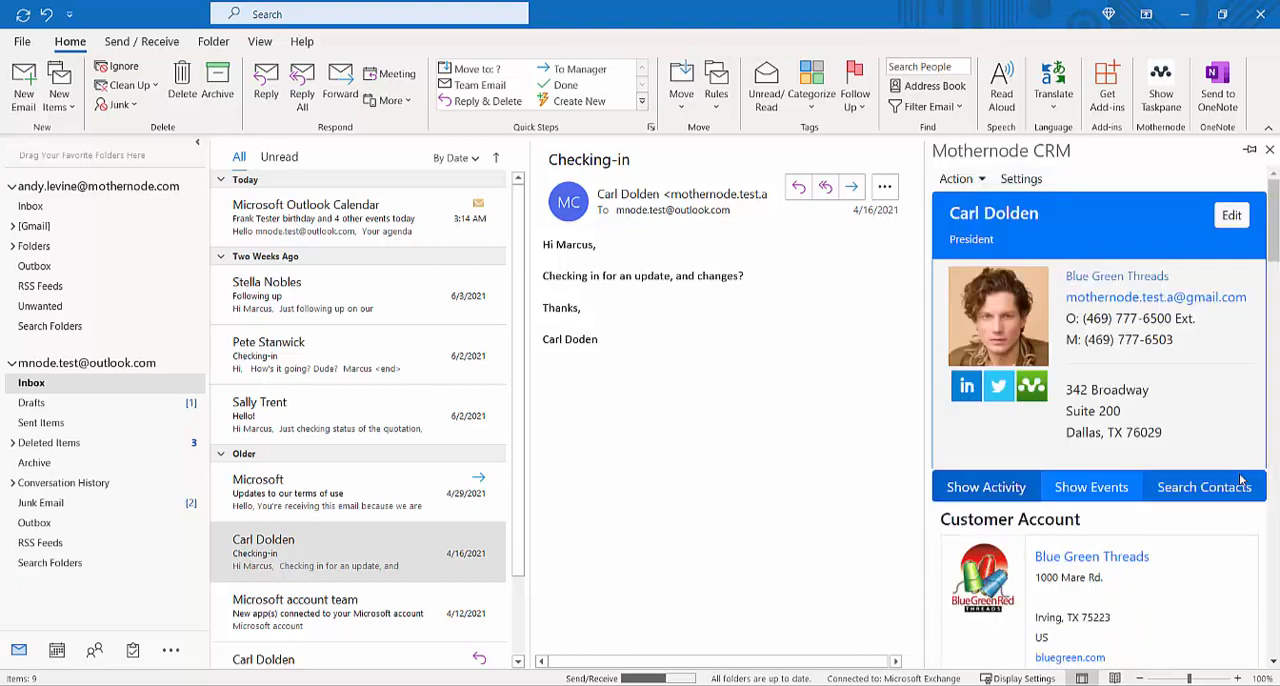
scroll(1177, 390, down, 3)
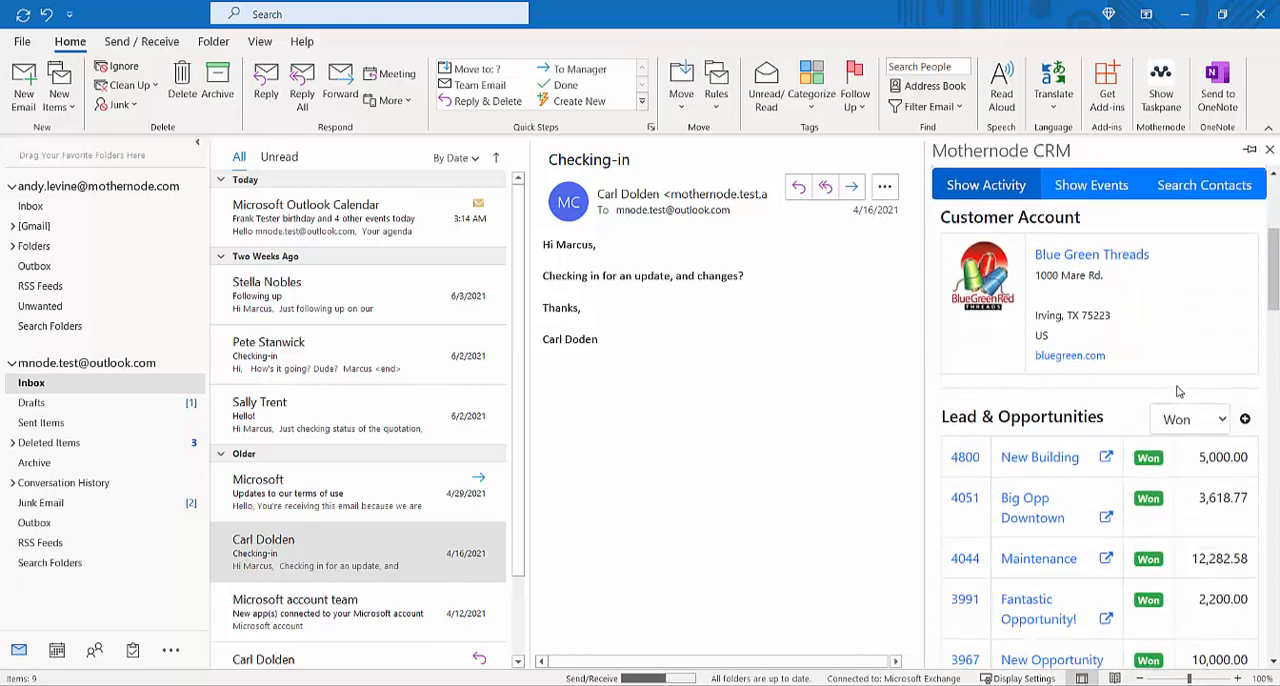
scroll(1177, 390, down, 3)
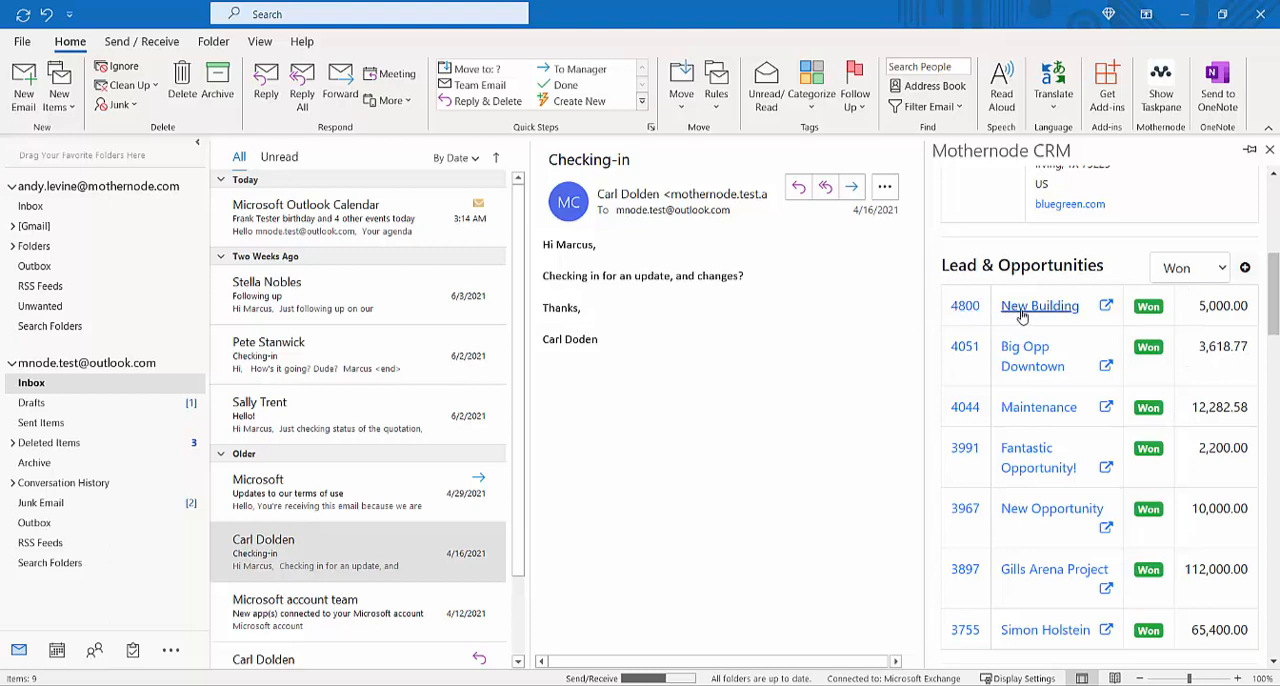
Step: Open the New Building opportunity, review its details and return to the contact's record
click(966, 306)
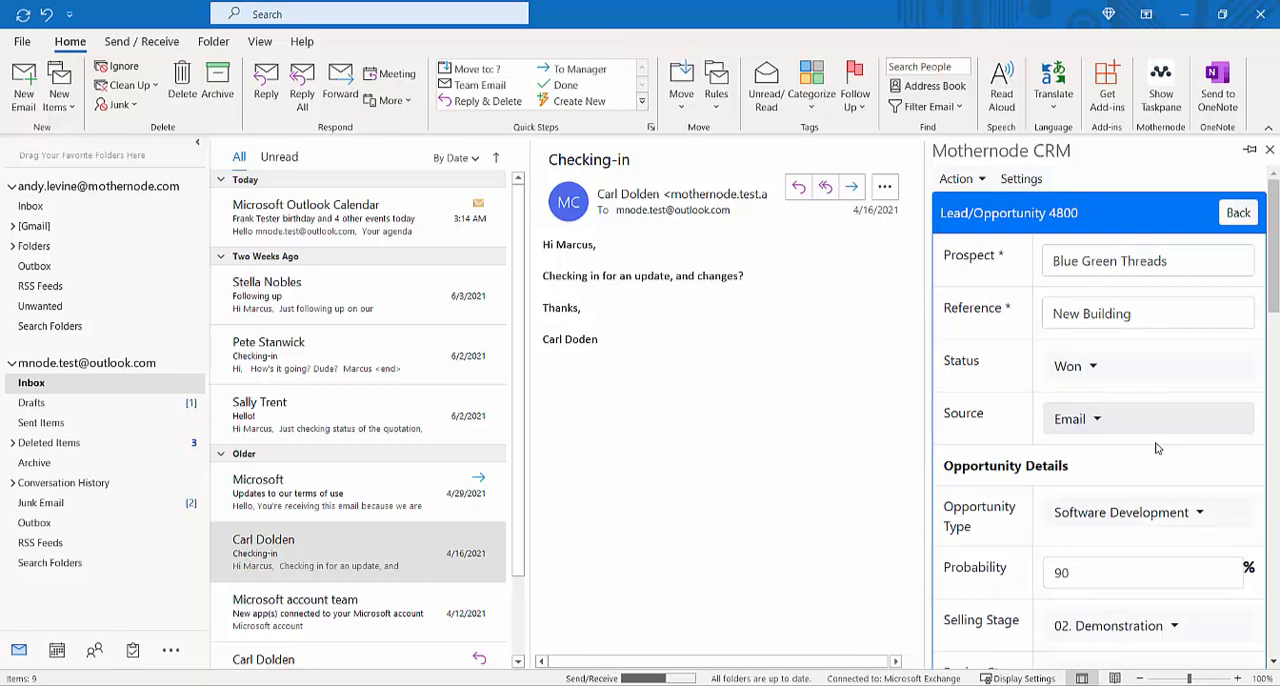
scroll(1150, 430, down, 4)
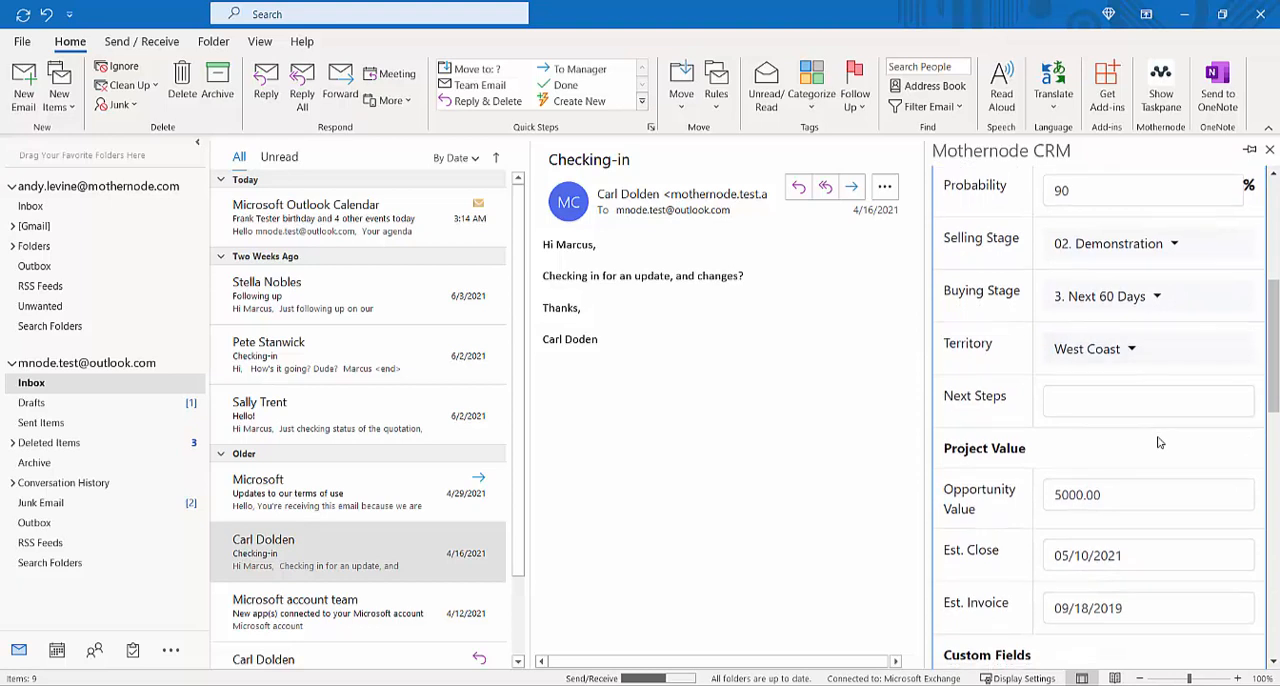
scroll(1158, 441, down, 1)
scroll(1159, 441, up, 5)
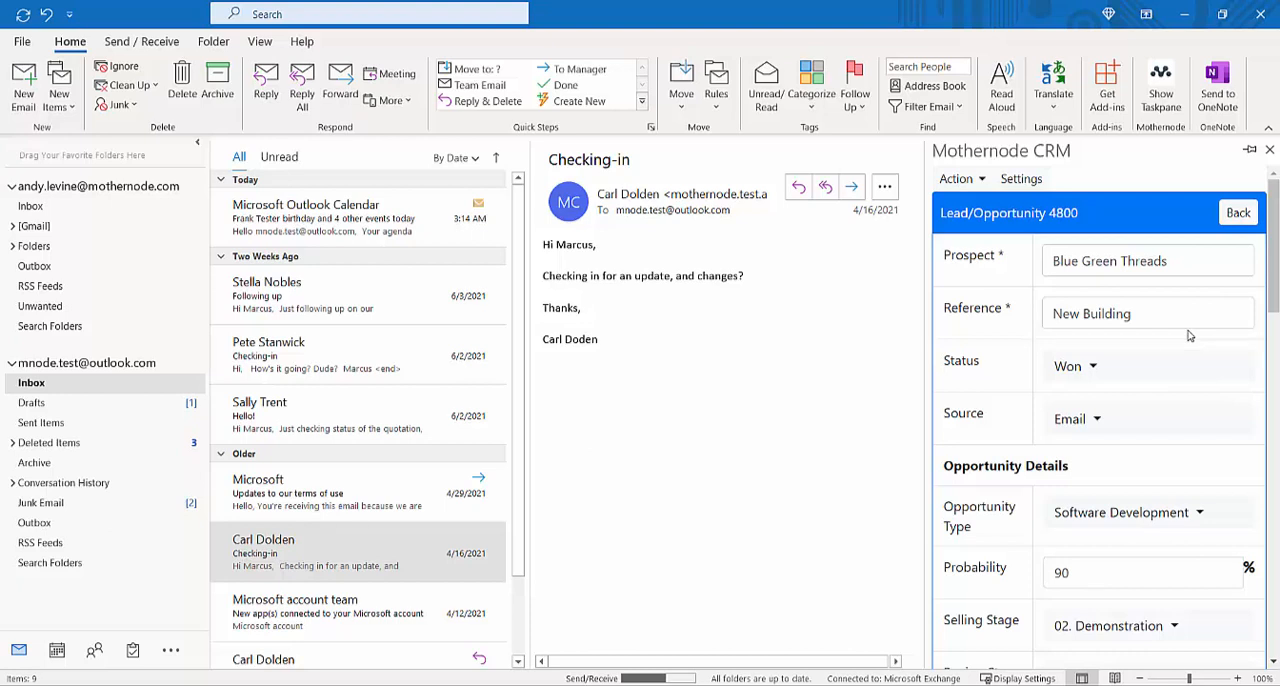
click(1238, 213)
Step: Start a new Lead/Opportunity for Blue Green Threads and look through the blank form's fields
scroll(1250, 380, down, 3)
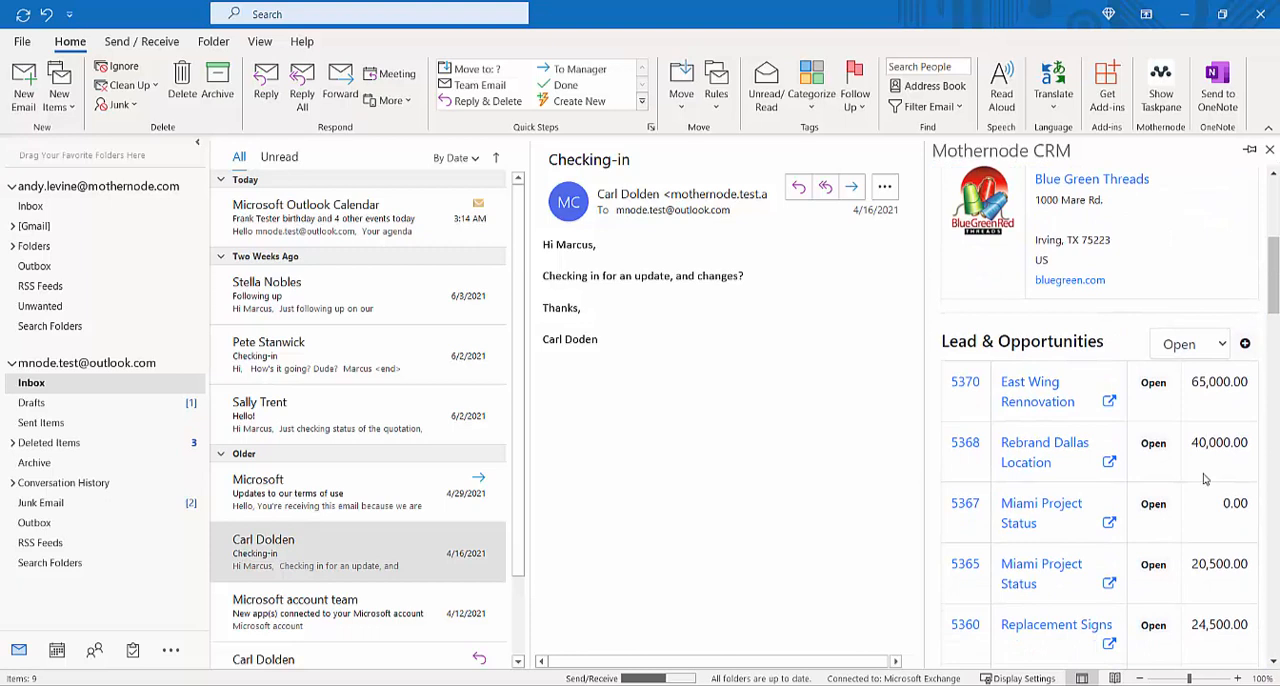
click(1245, 345)
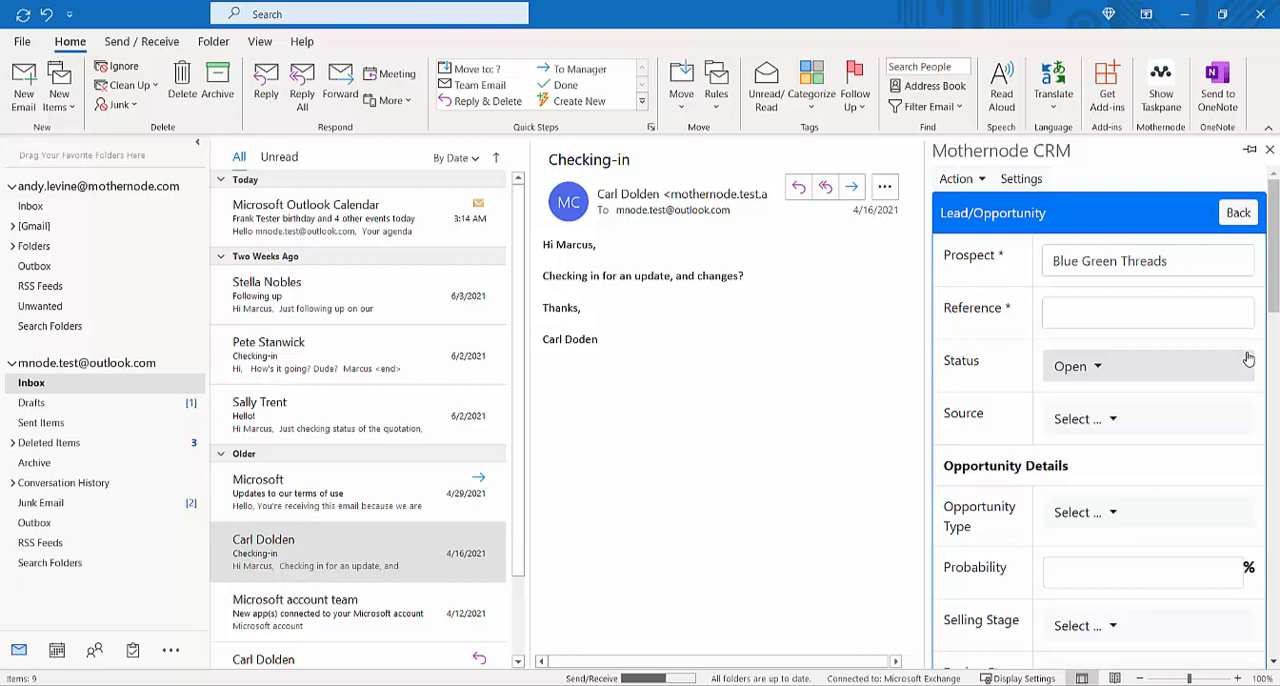
drag(1273, 280, 1275, 398)
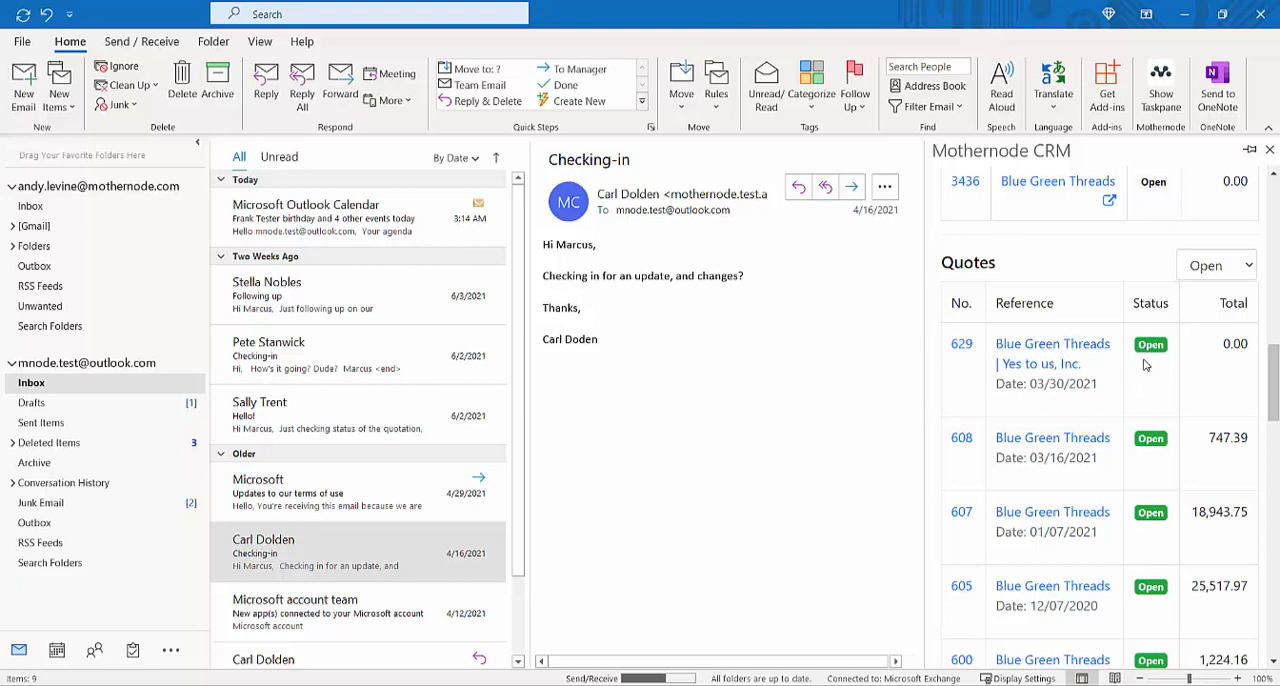
Step: Filter the contact's Quotes list to Won and review it
click(1216, 278)
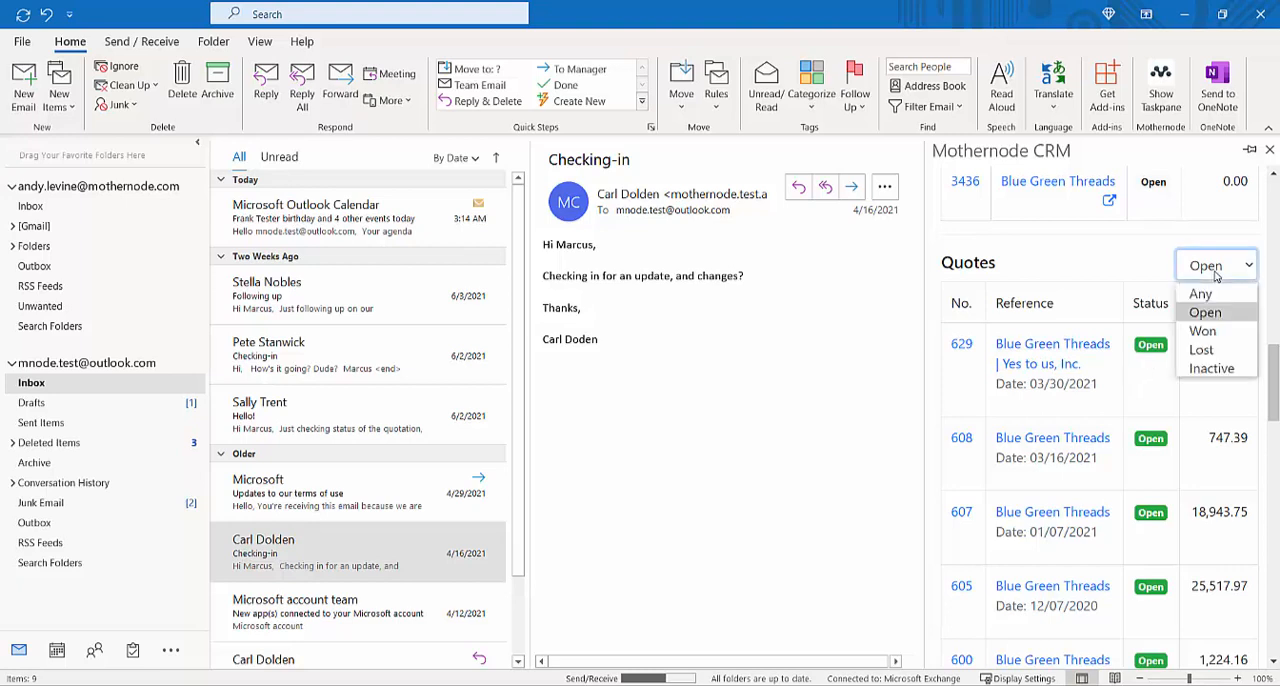
click(1201, 333)
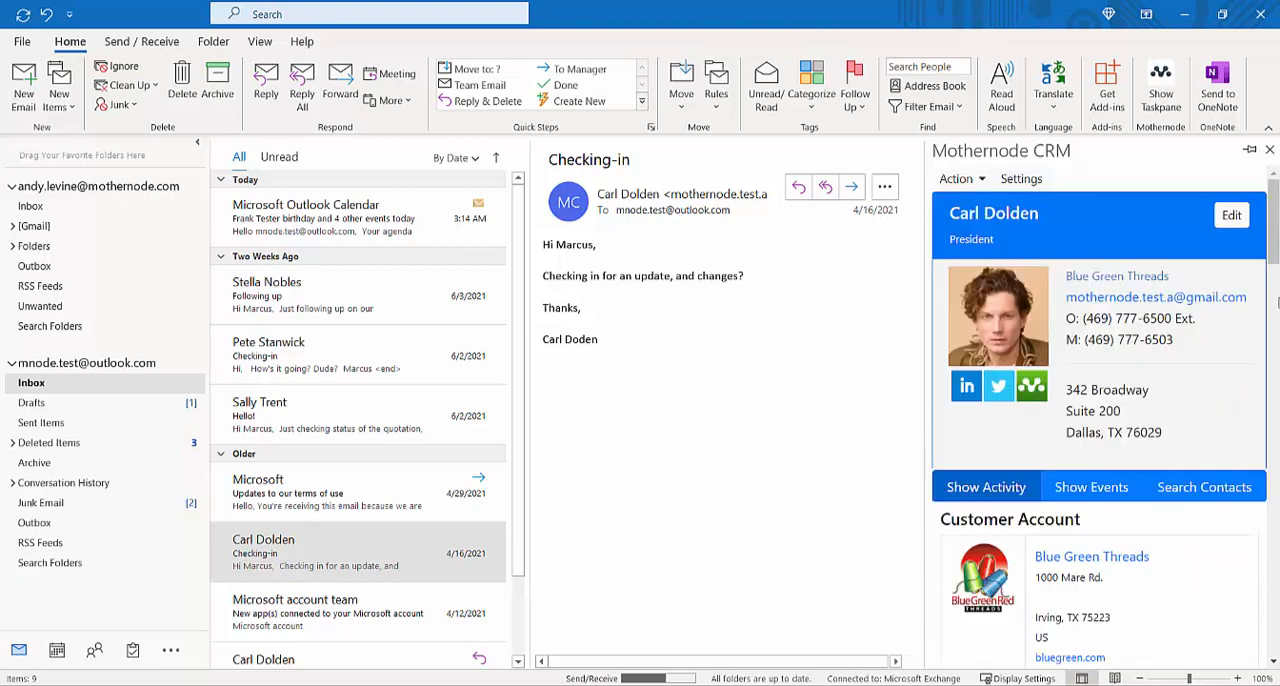
scroll(1218, 362, down, 5)
scroll(1218, 362, down, 8)
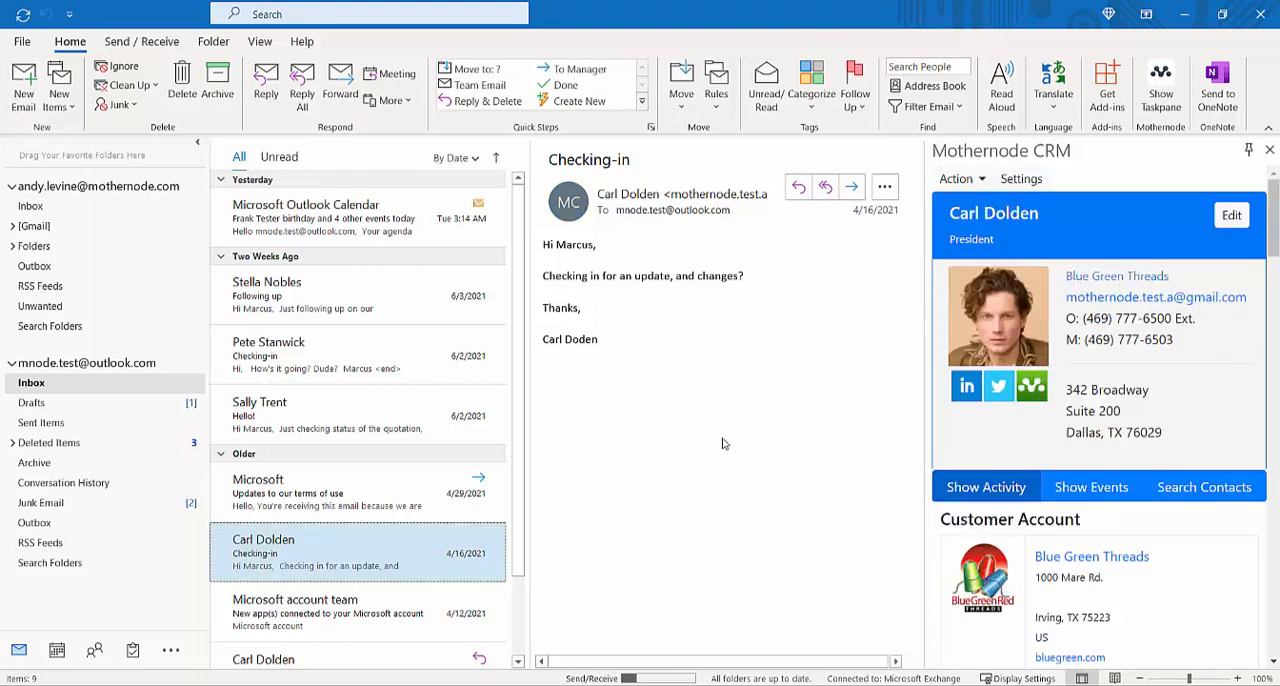
Step: Show the contact's events and examine the follow-up entry and its comment area
click(1073, 489)
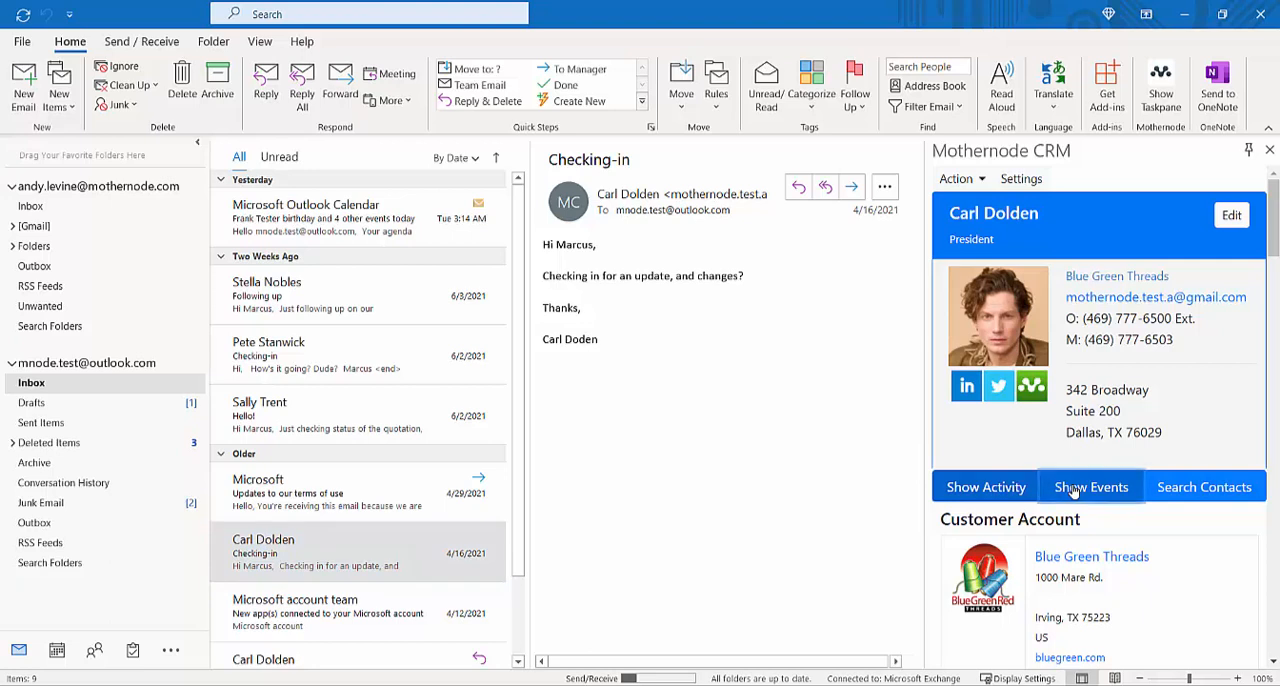
scroll(1078, 495, down, 2)
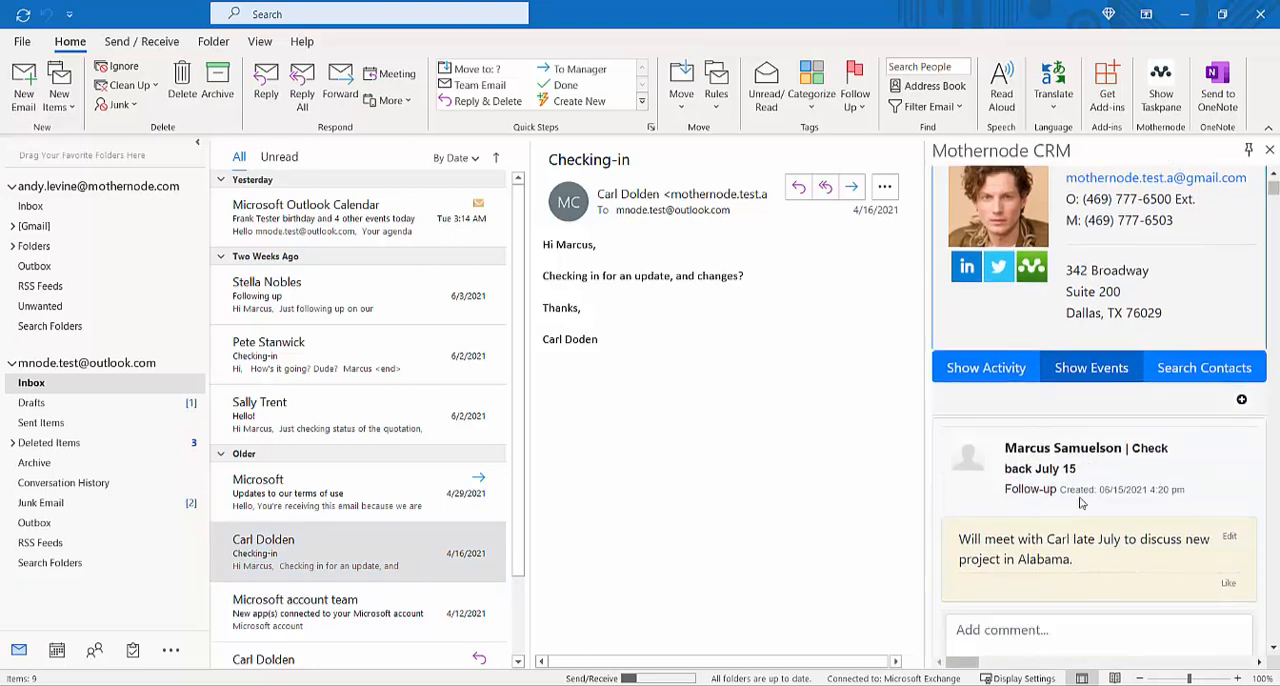
scroll(1080, 503, down, 1)
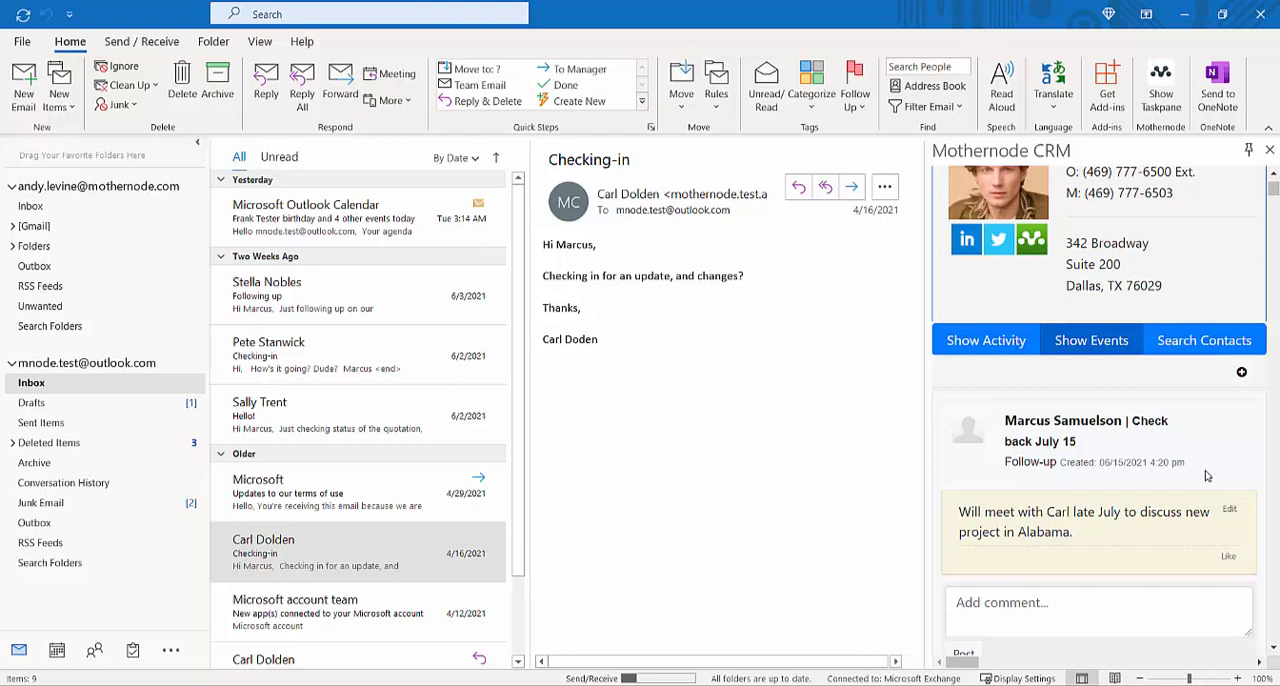
scroll(1206, 476, down, 1)
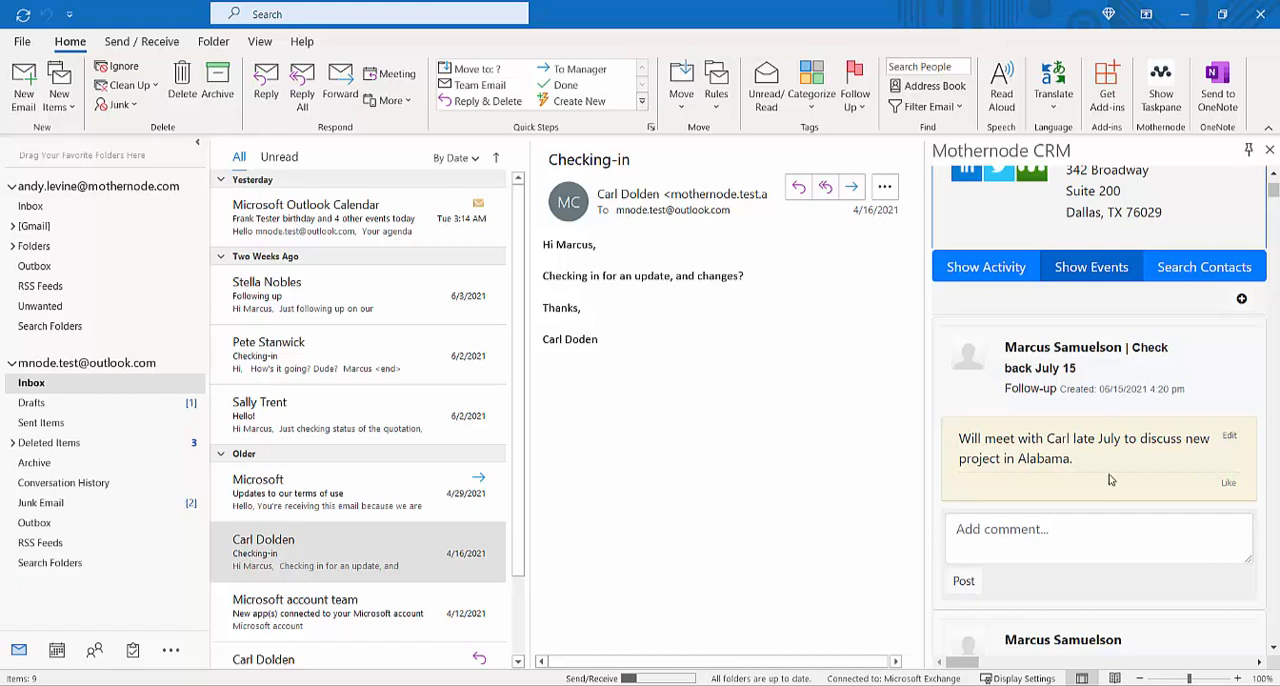
Step: Open a blank new event for the contact, look through its Type options and remaining fields, and return to the events list
click(1063, 531)
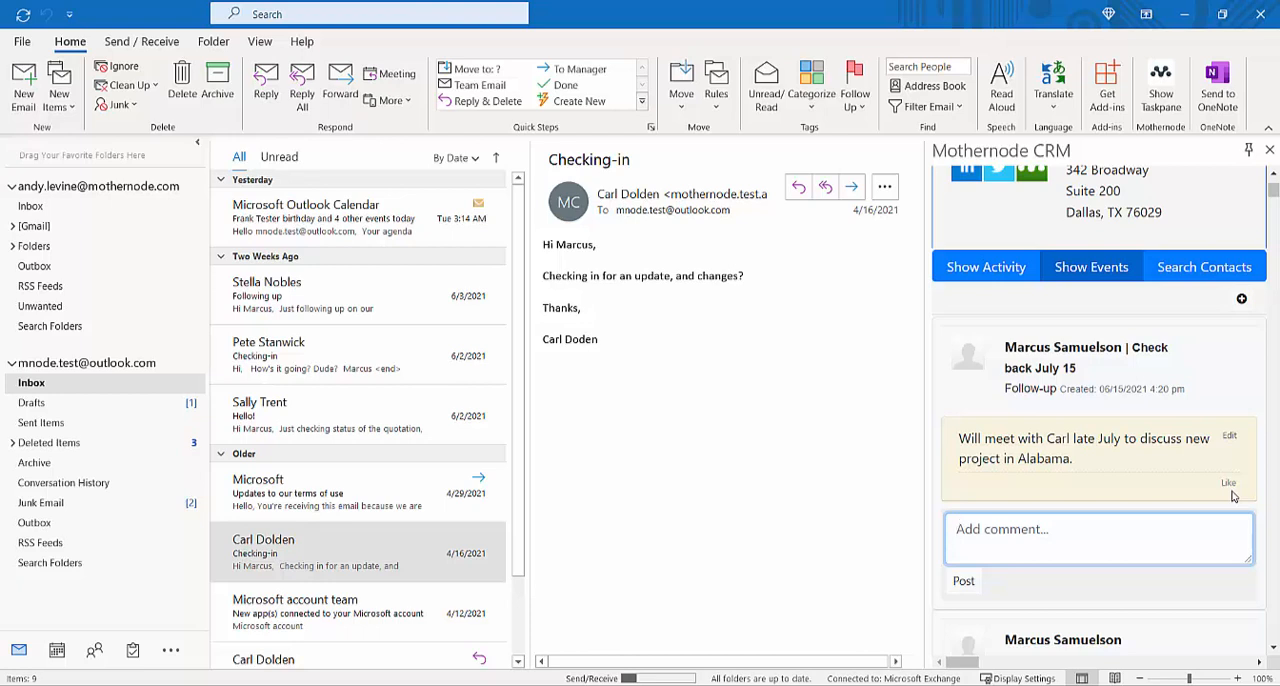
click(1241, 300)
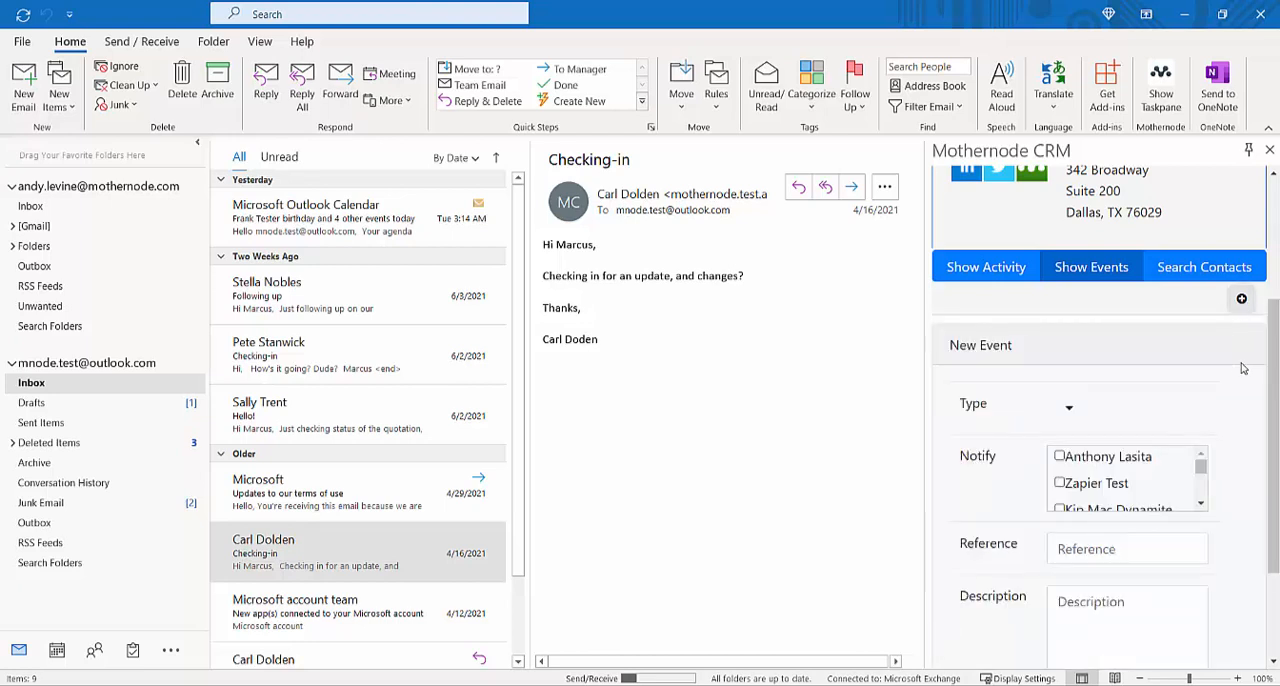
drag(1275, 361, 1276, 408)
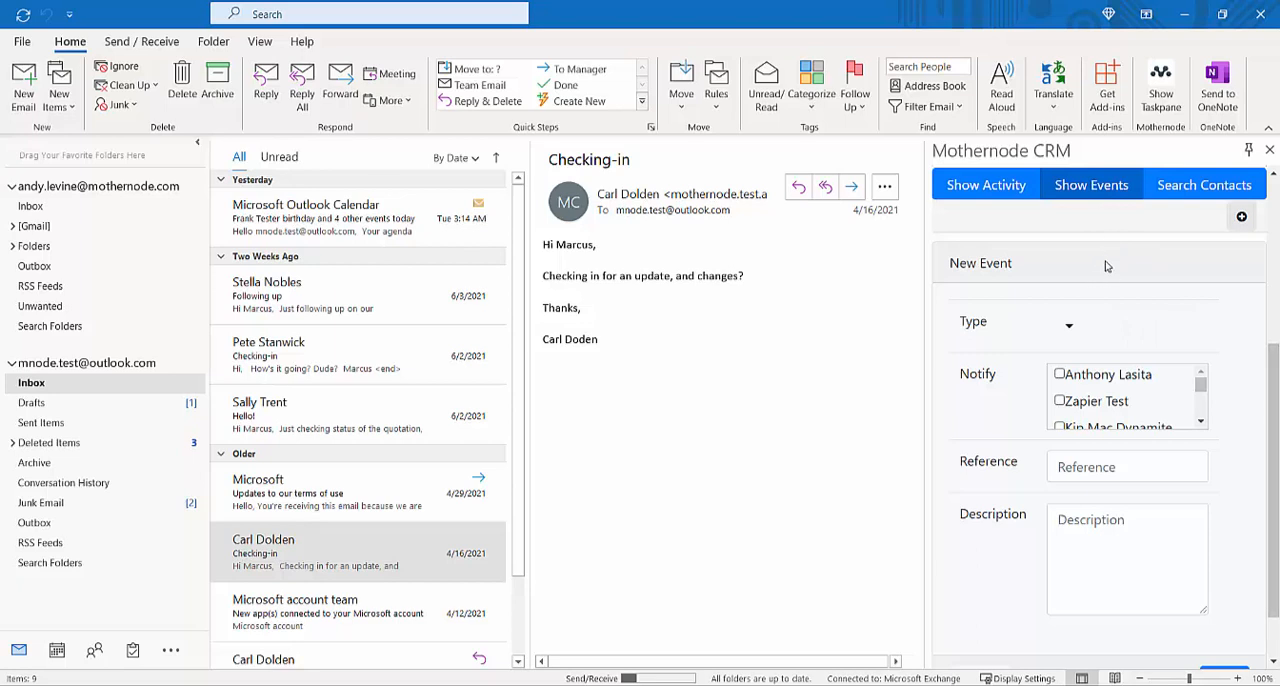
click(1069, 333)
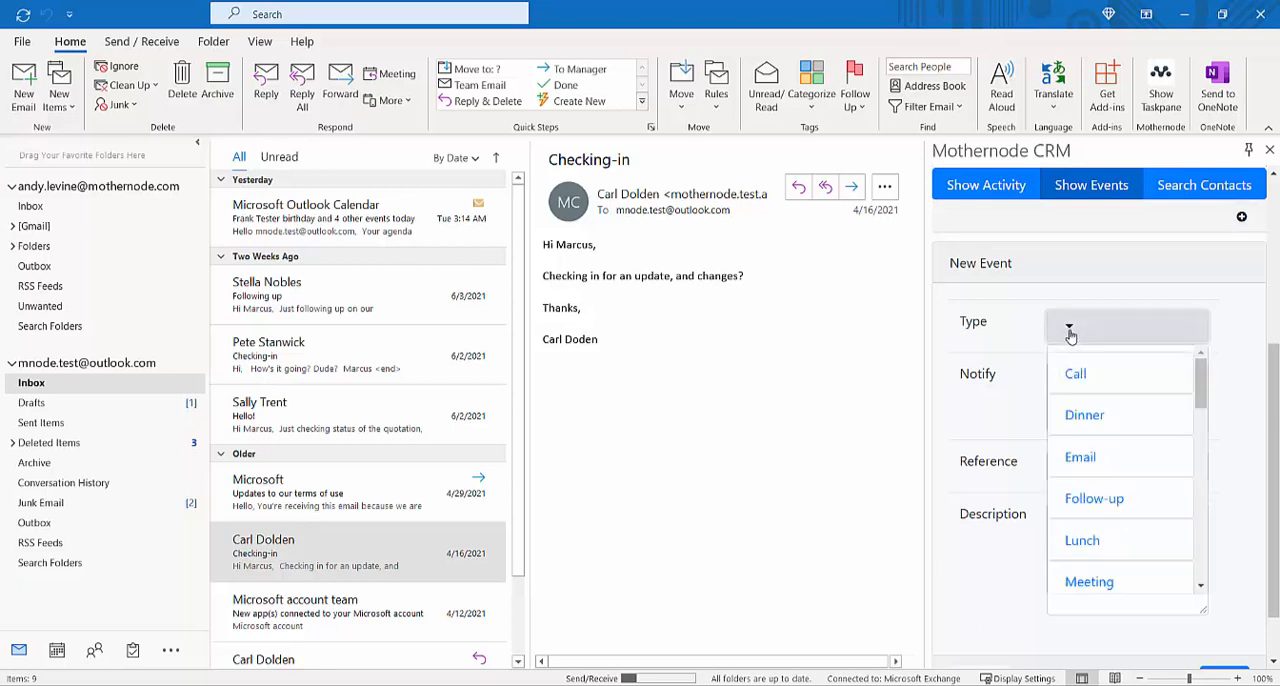
click(1069, 335)
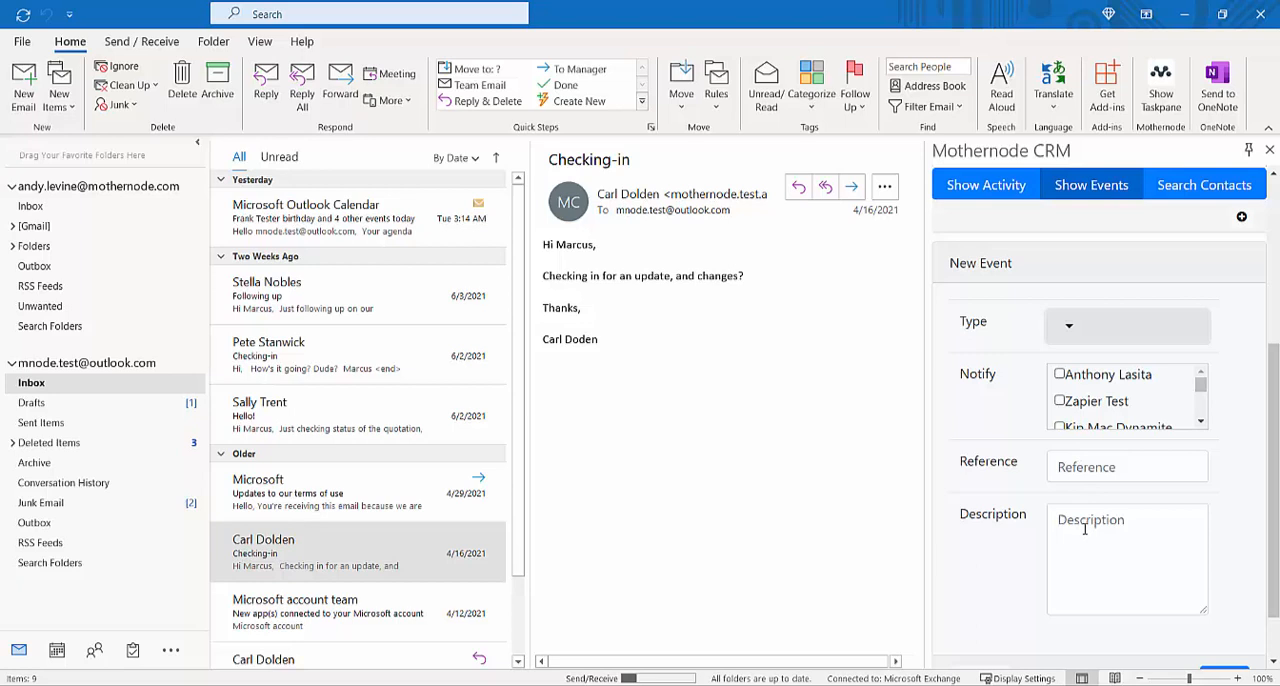
scroll(1100, 550, down, 2)
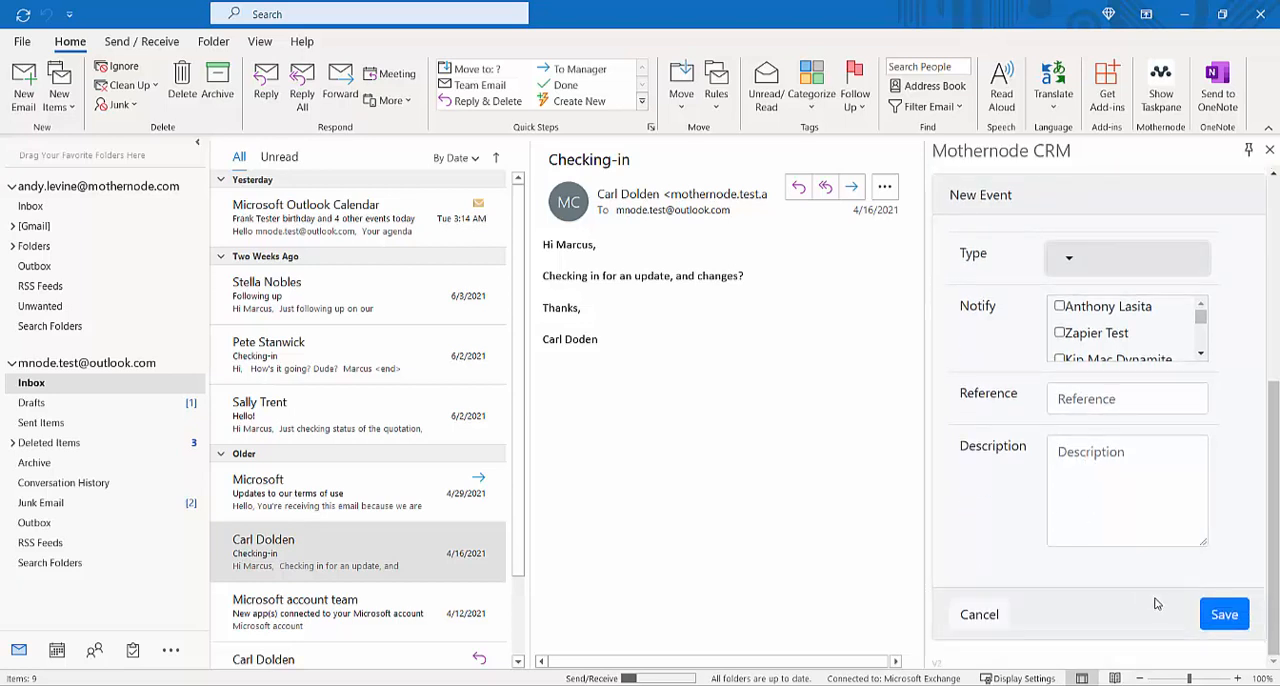
click(1224, 614)
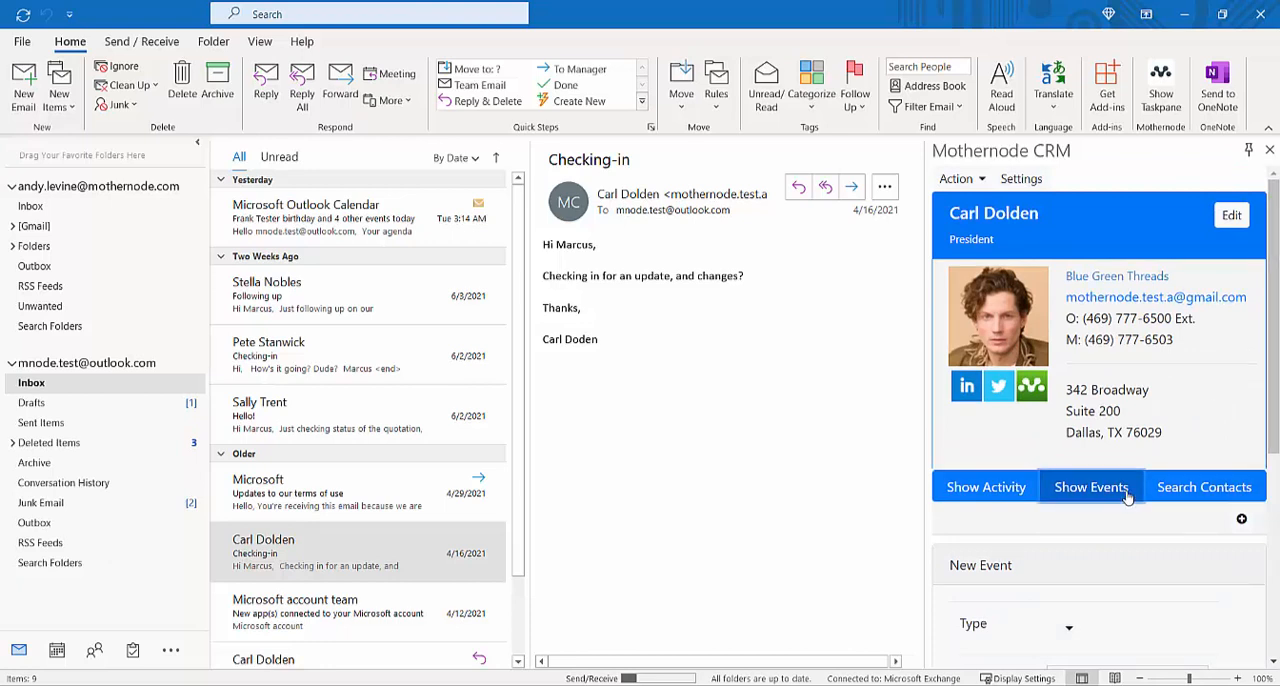
click(1091, 487)
scroll(1120, 530, down, 1)
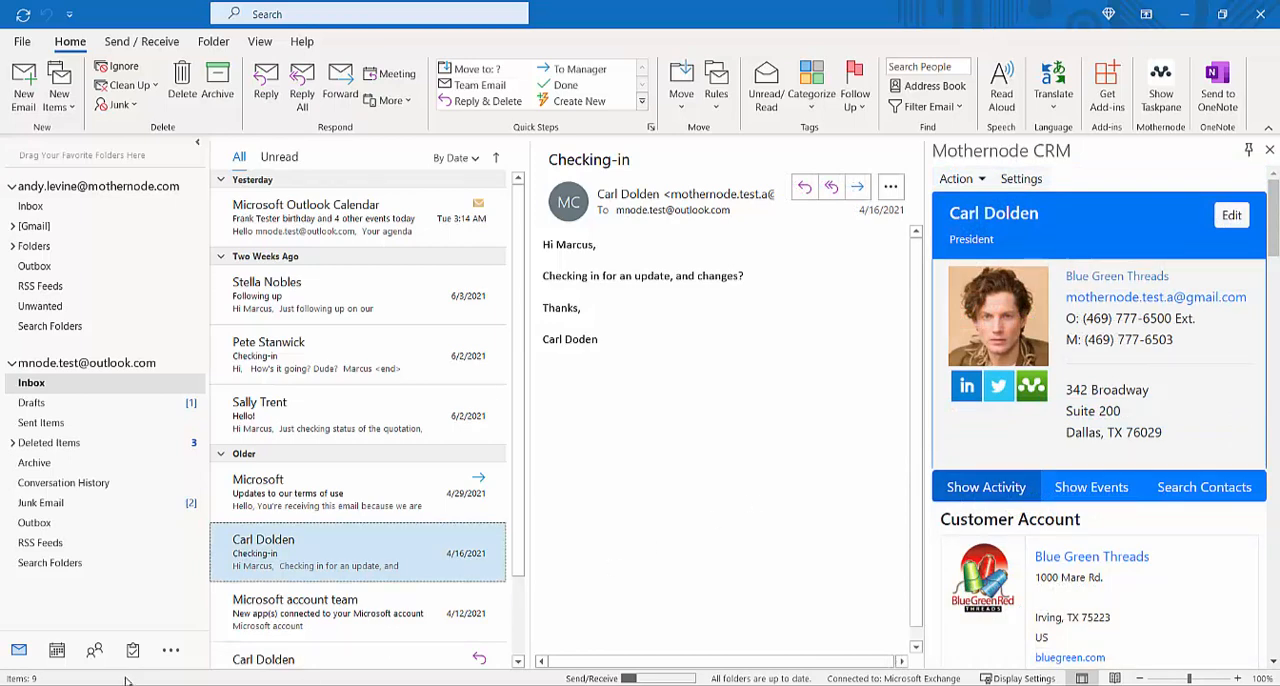
Step: Switch to the calendar and examine the all-day Mothernode event on Friday, June 11, 2021
click(57, 651)
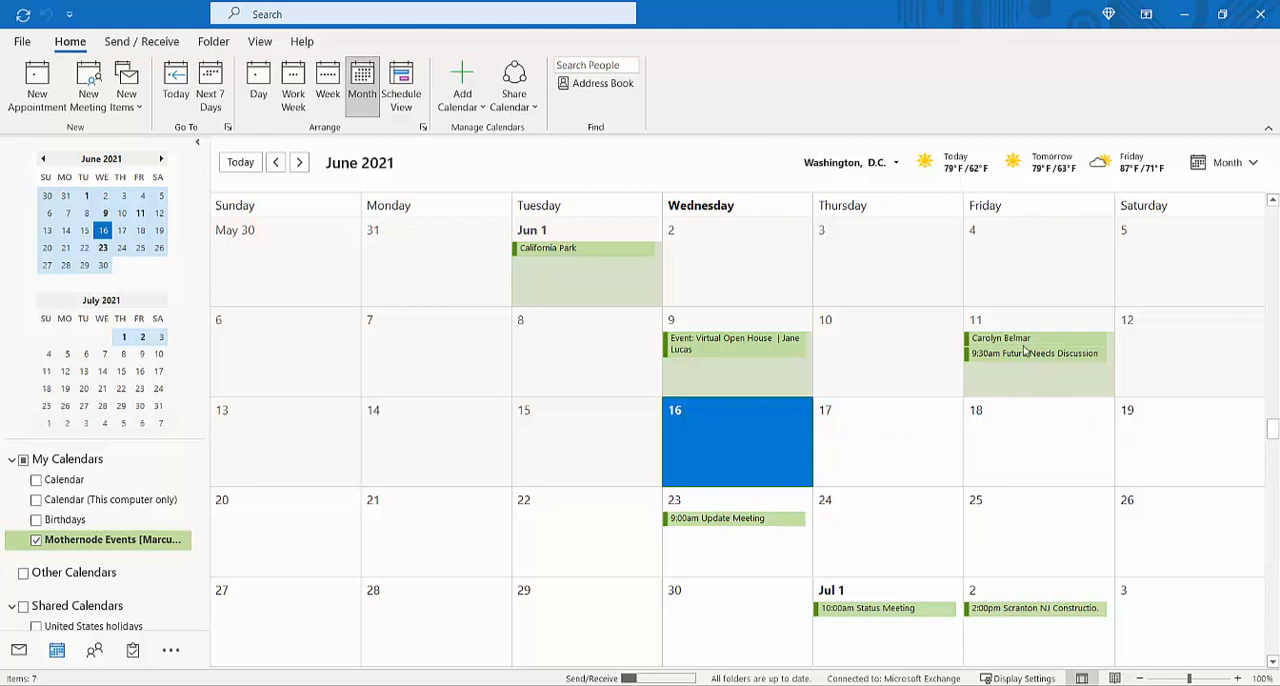
mouse_move(1026, 346)
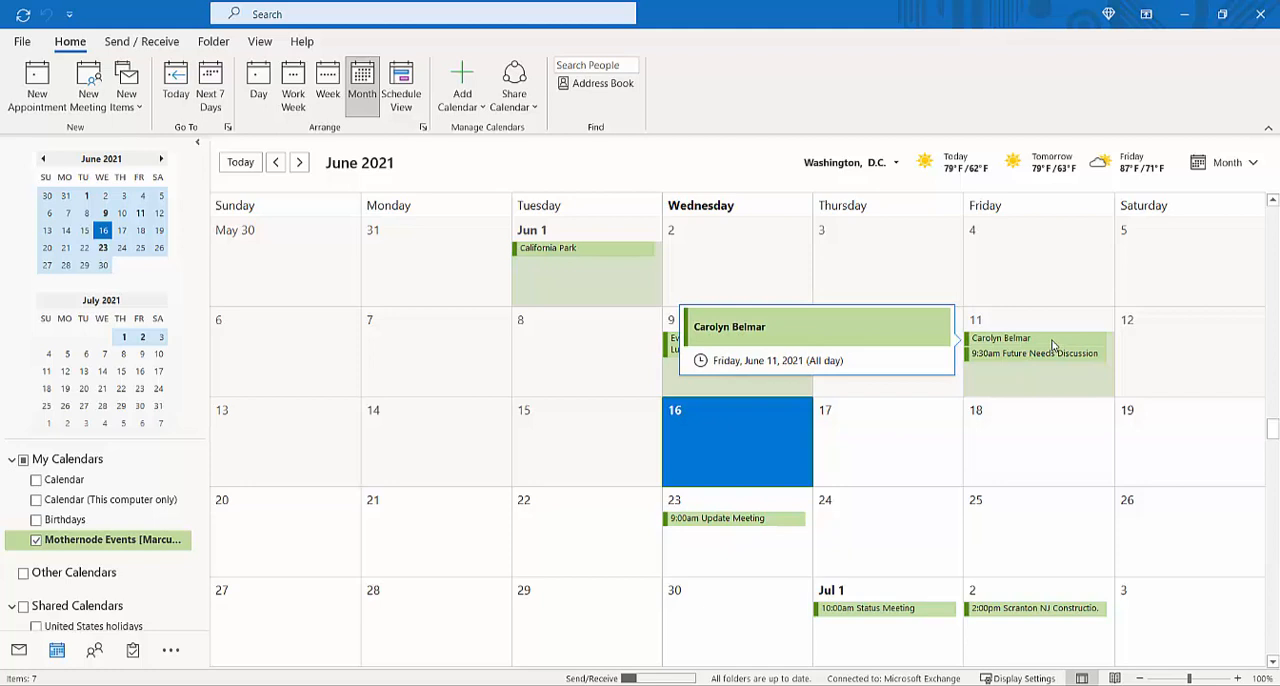
double_click(1052, 345)
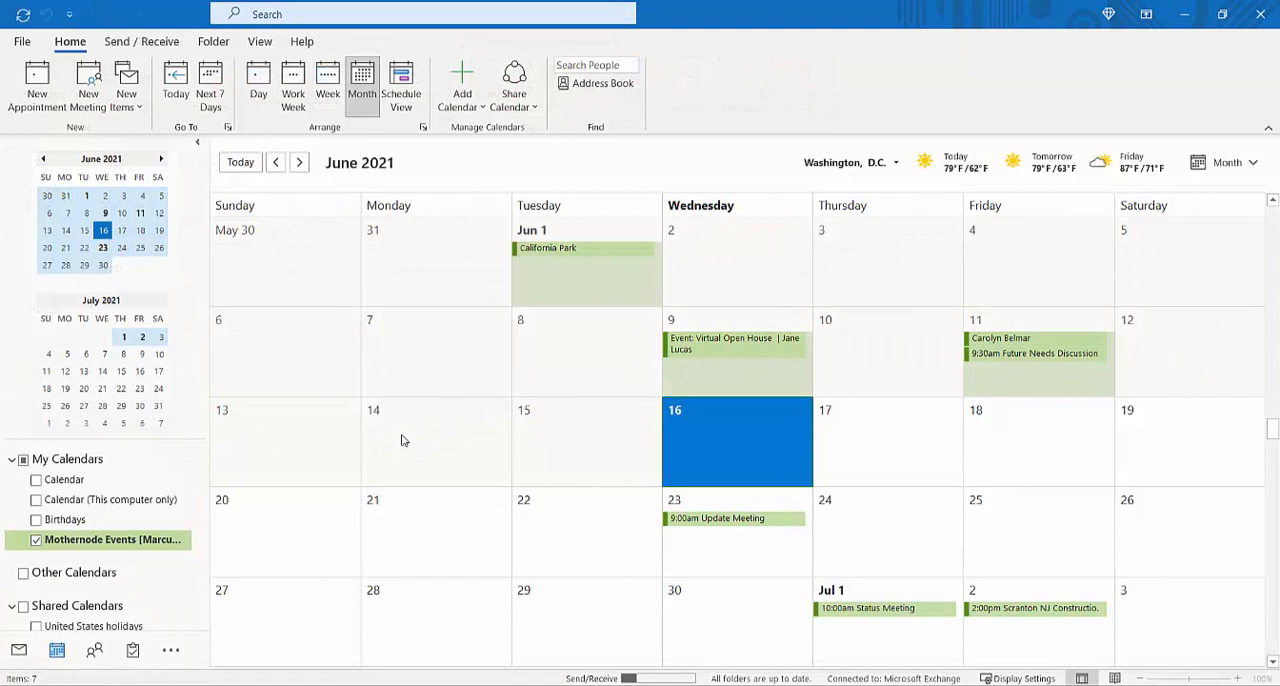
Step: Create a meeting titled "New meeting - introduction" for Wed 6/30/2021, 9:30 to 10:30 AM, with the Blue Green Threads contact as required attendee
double_click(402, 440)
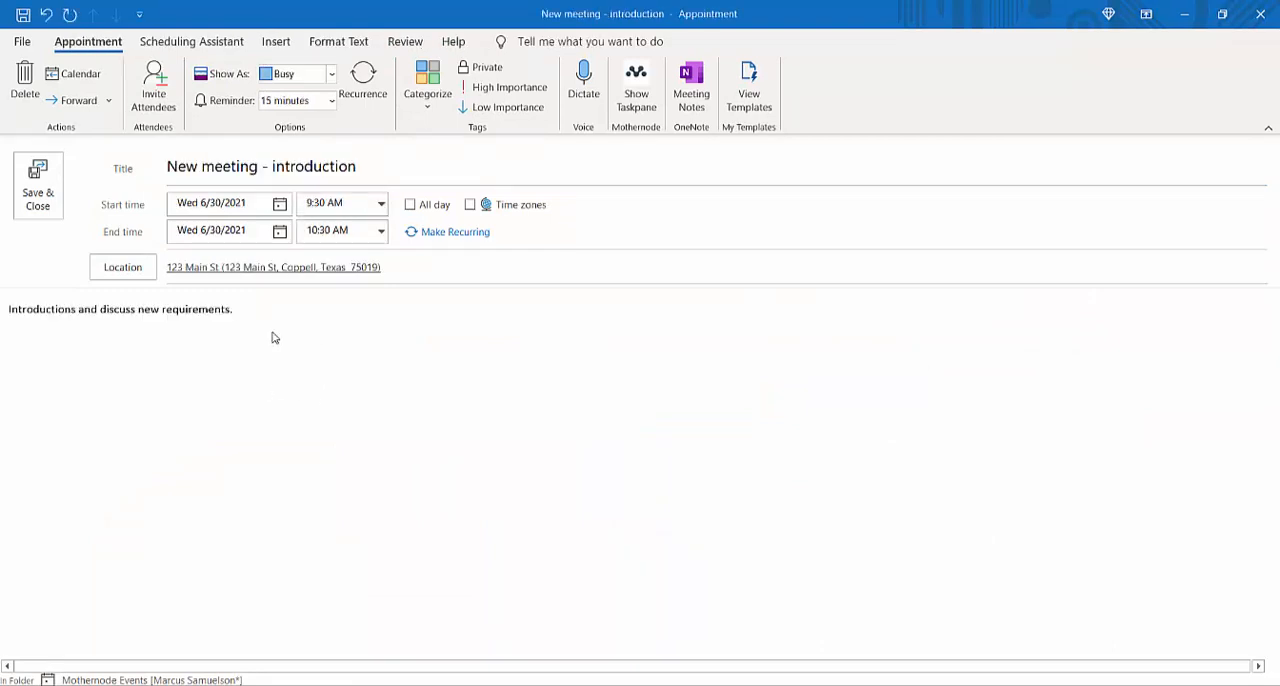
click(152, 100)
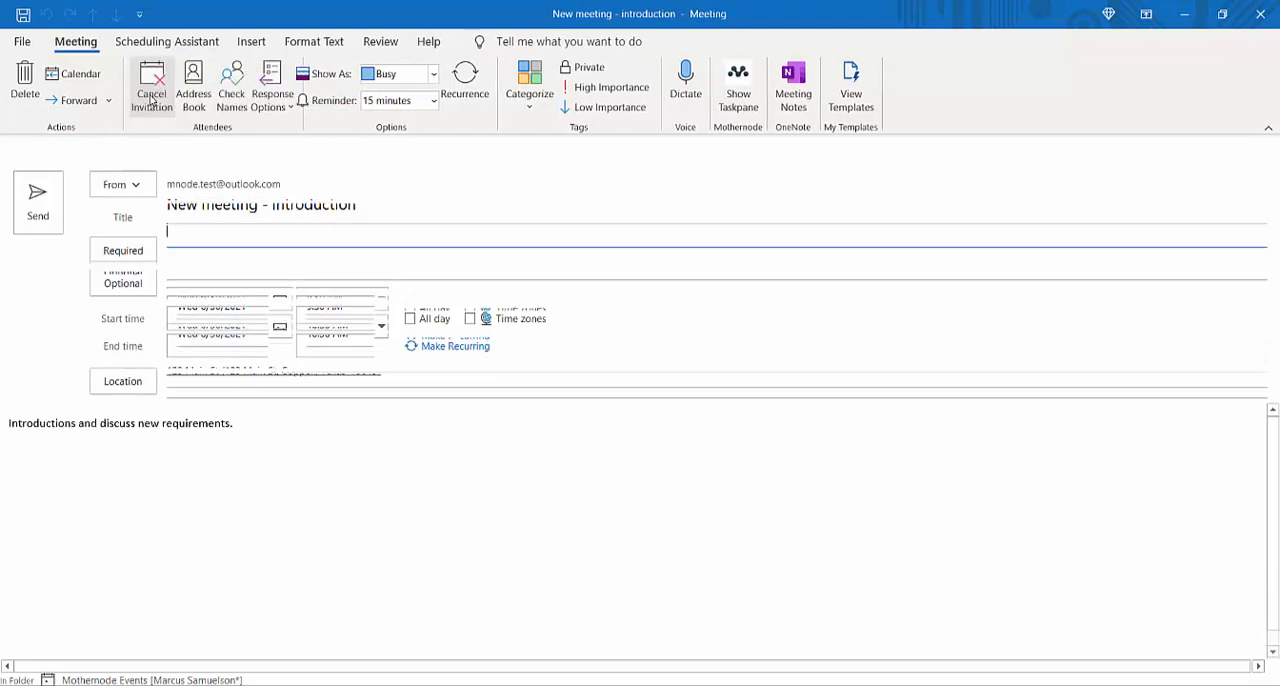
text(carl)
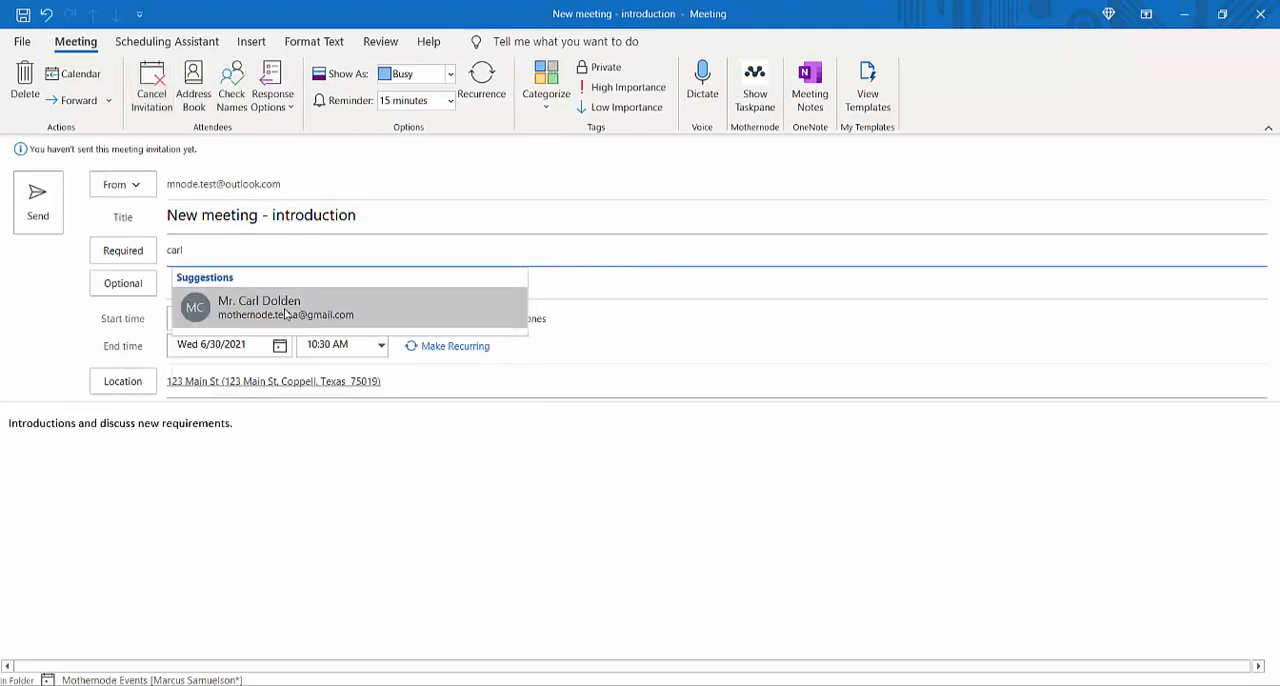
click(289, 312)
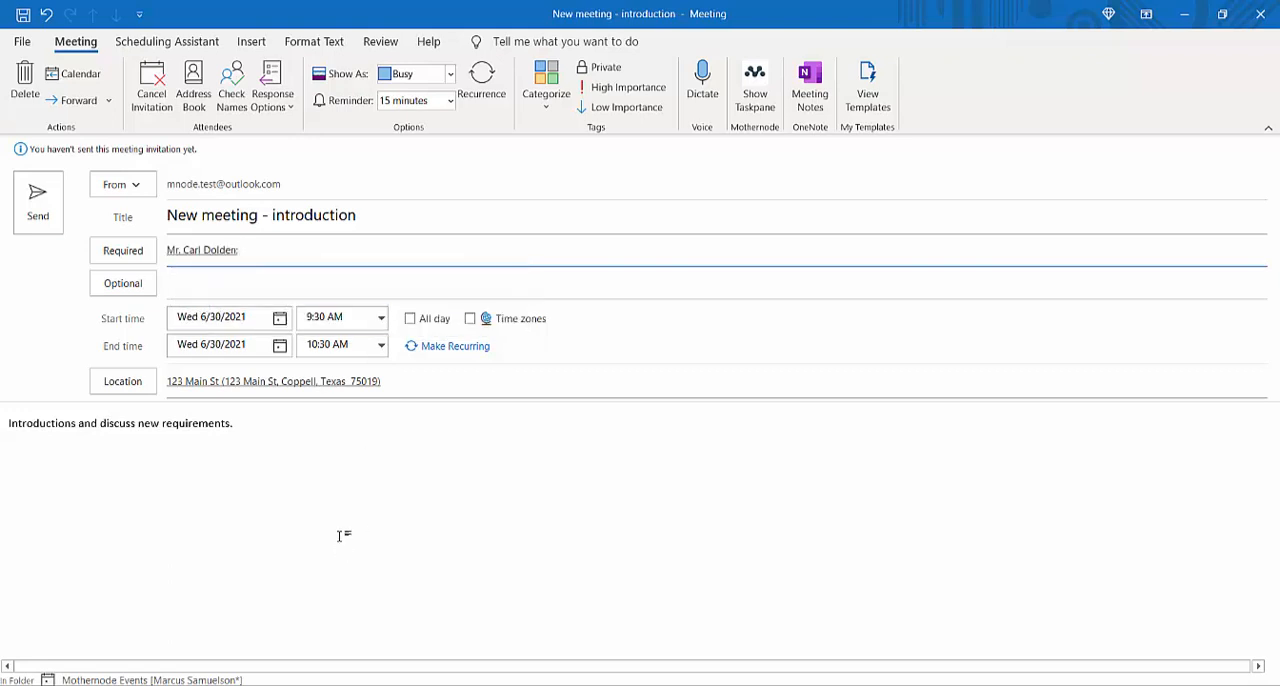
Step: Search Mothernode records for "blue green", link the meeting to the fourth listed Blue Green Threads opportunity and send the invitation
click(757, 104)
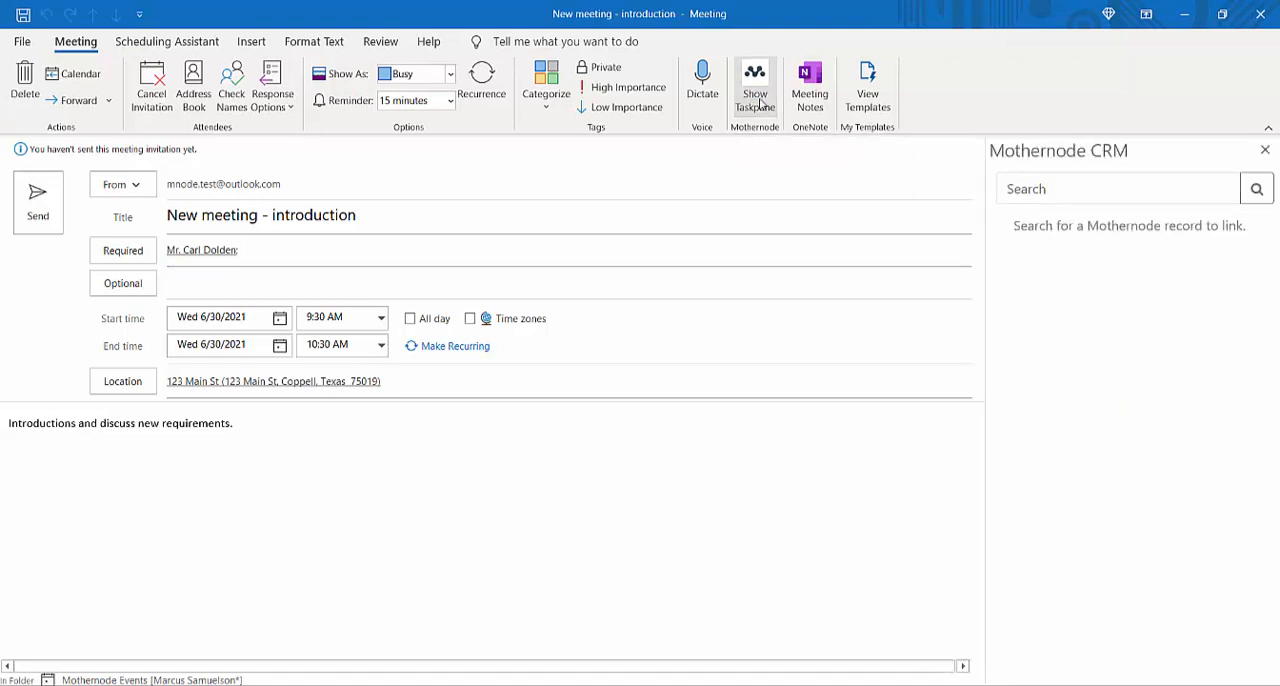
click(1047, 189)
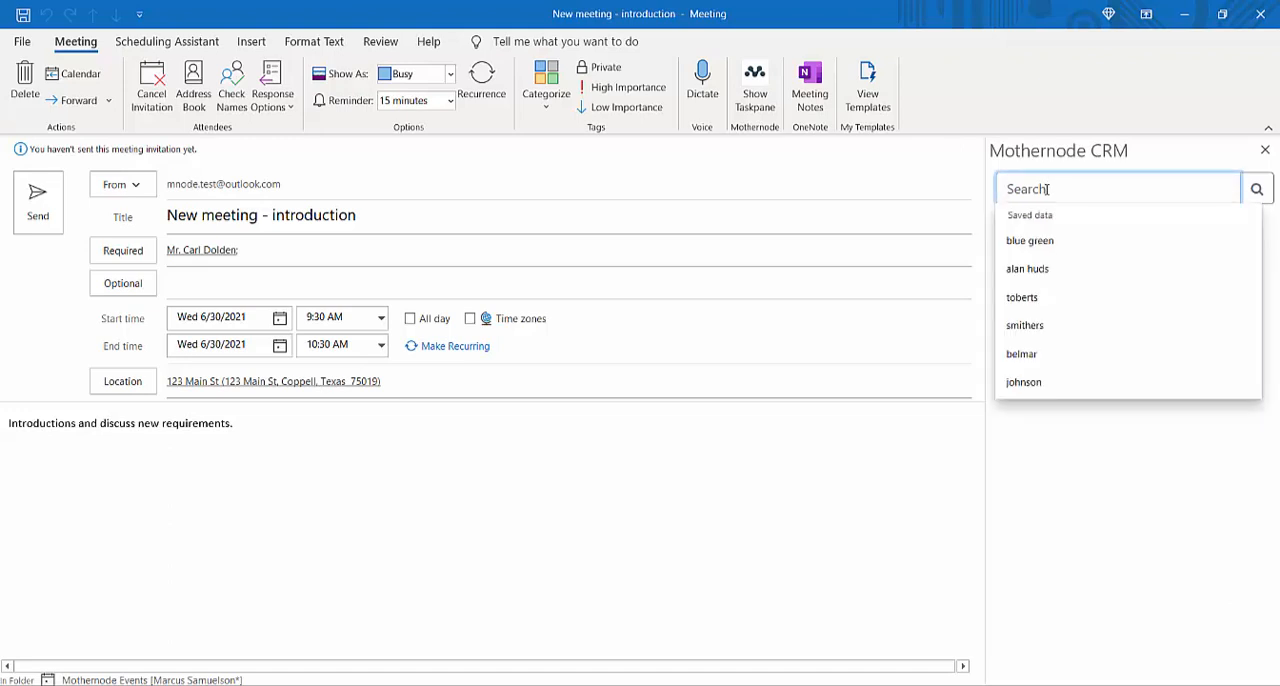
click(1050, 240)
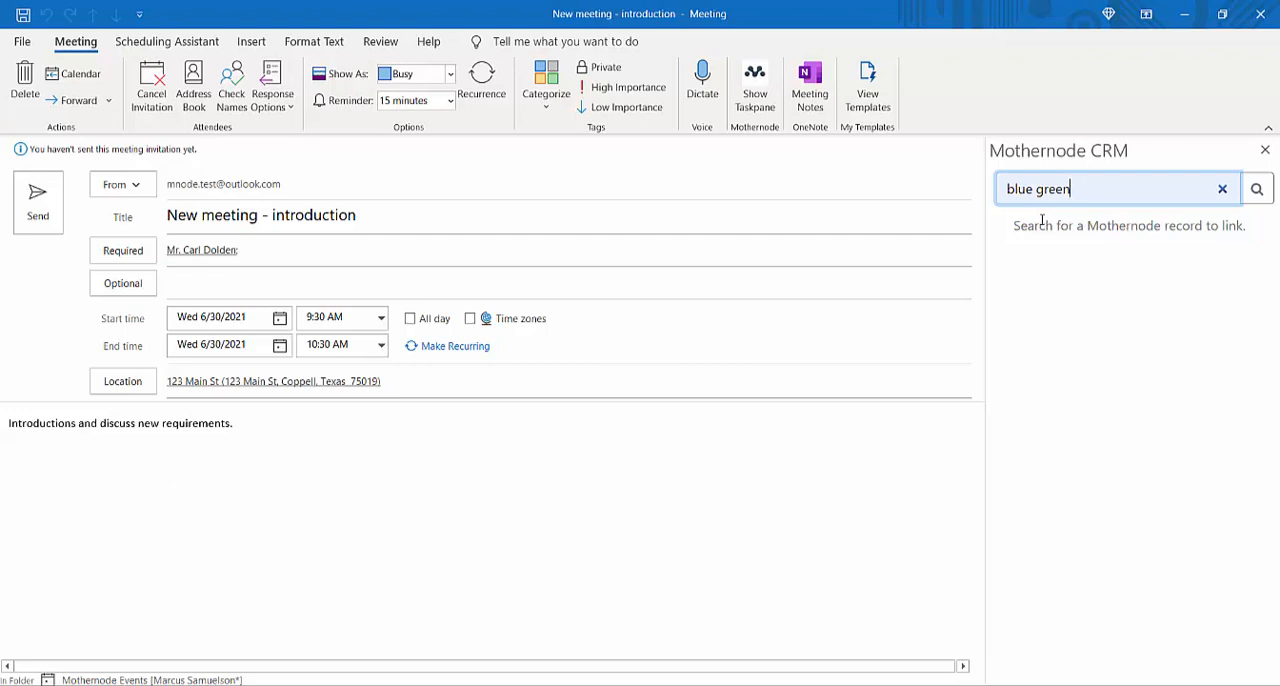
click(1259, 190)
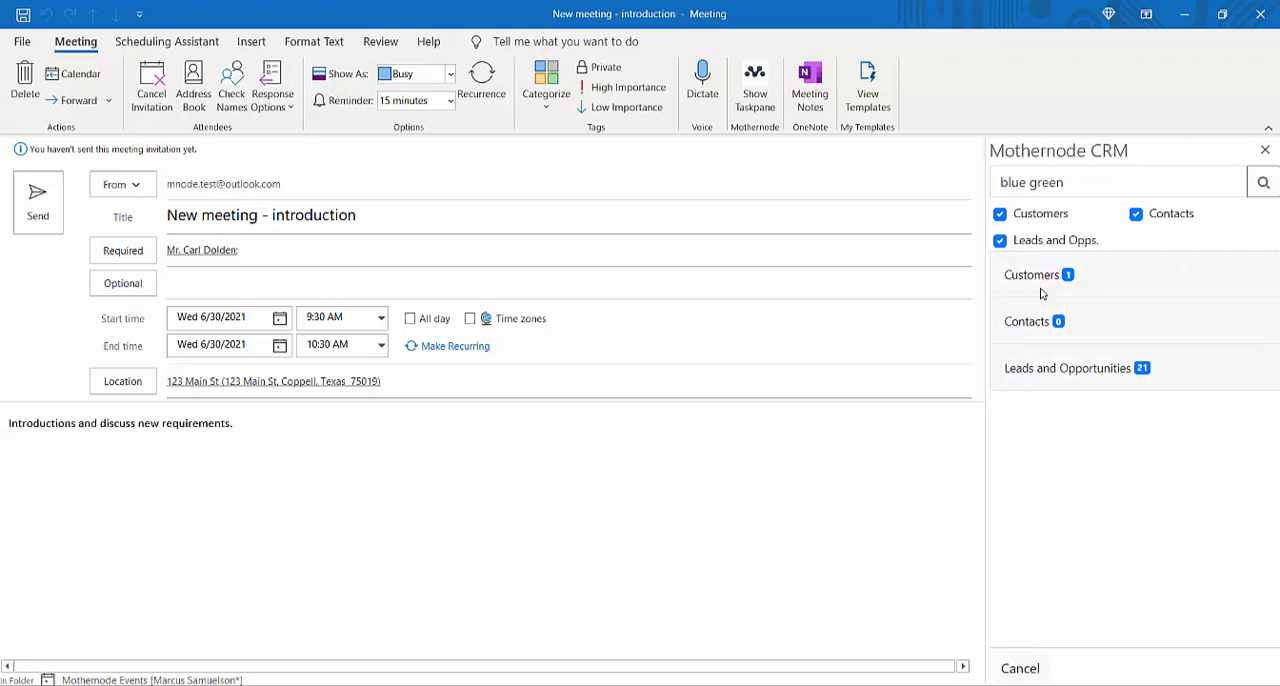
click(1065, 378)
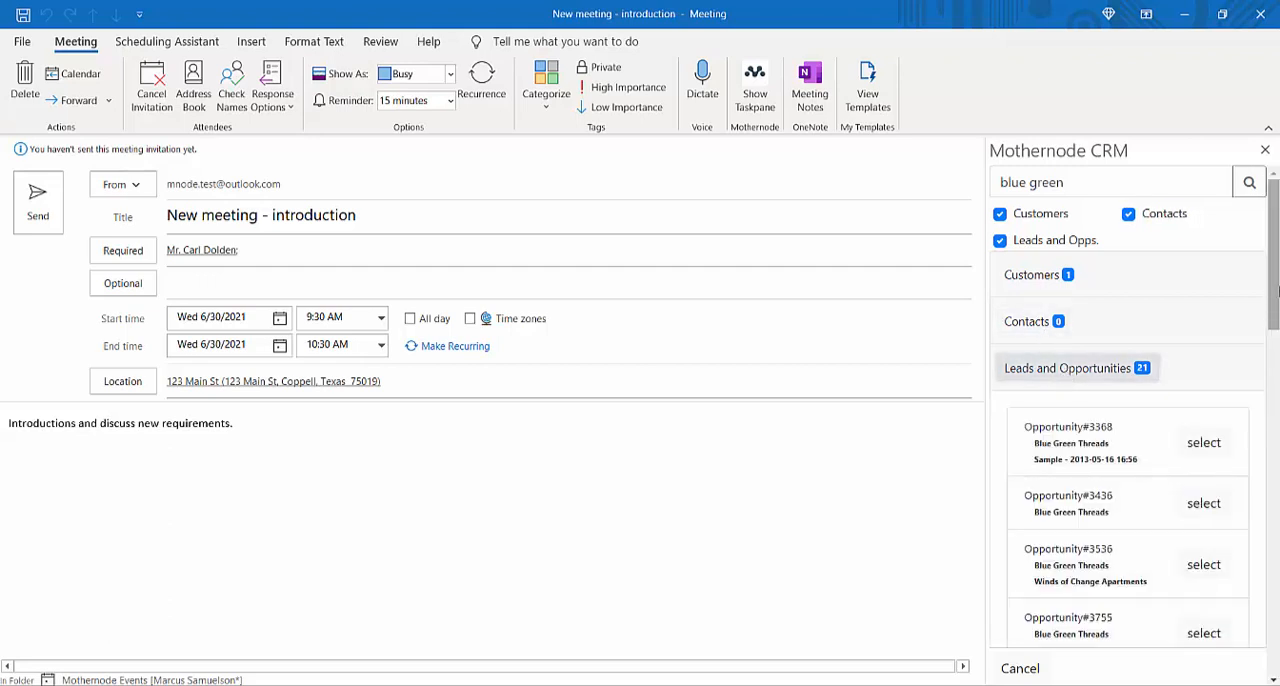
drag(1278, 291, 1275, 370)
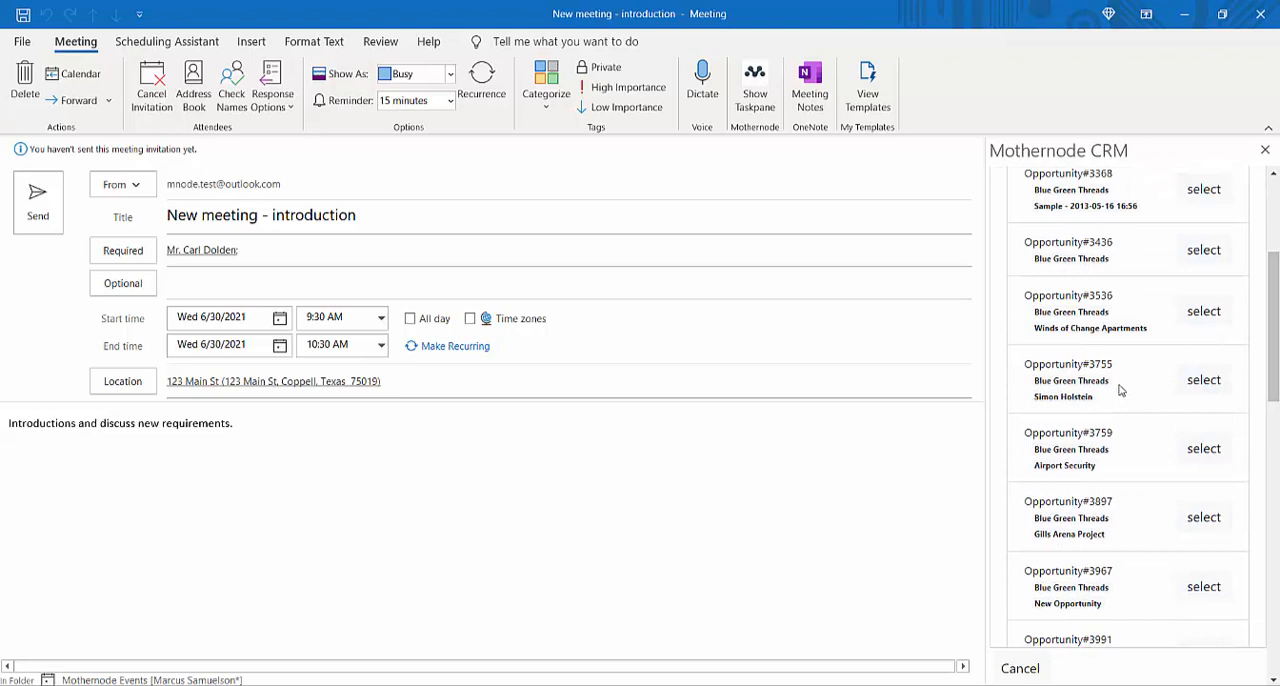
click(1217, 381)
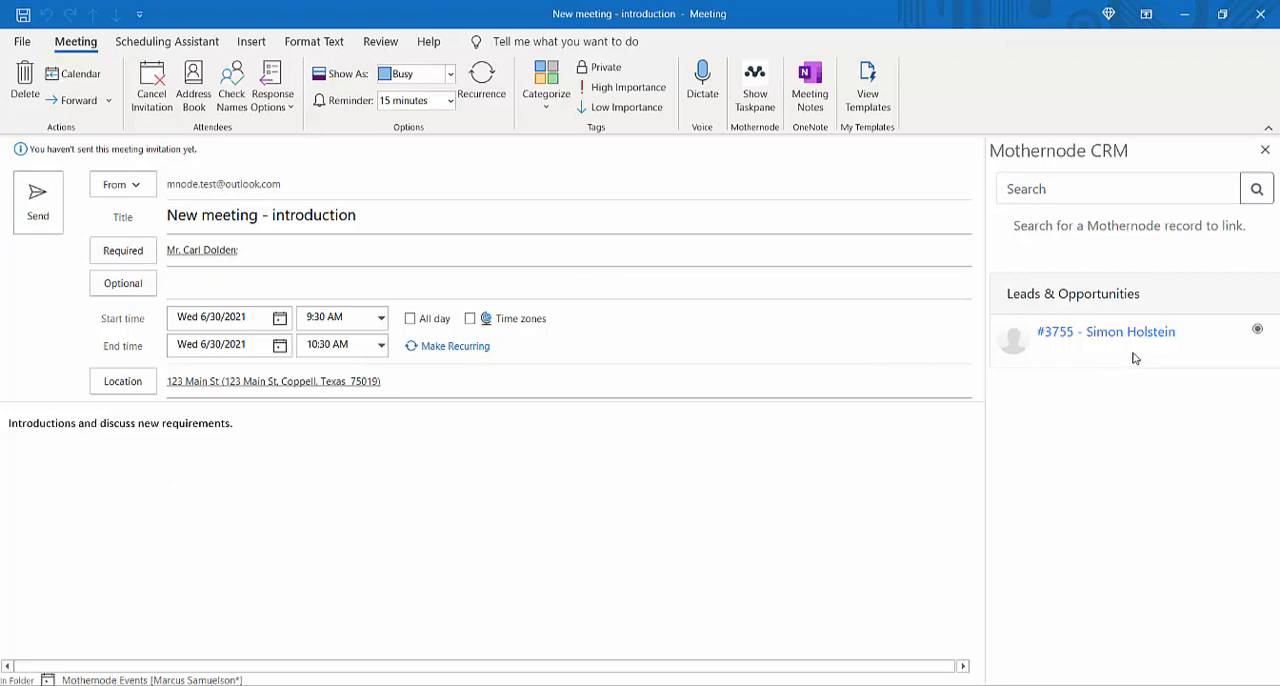
click(27, 198)
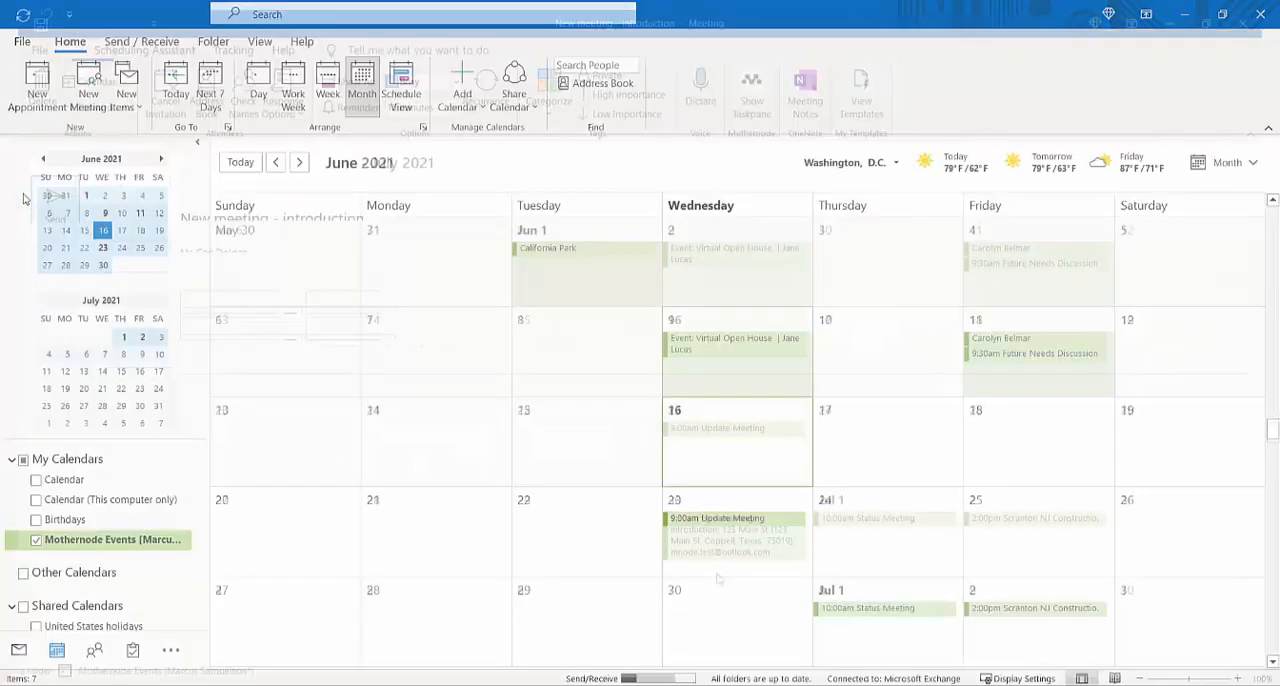